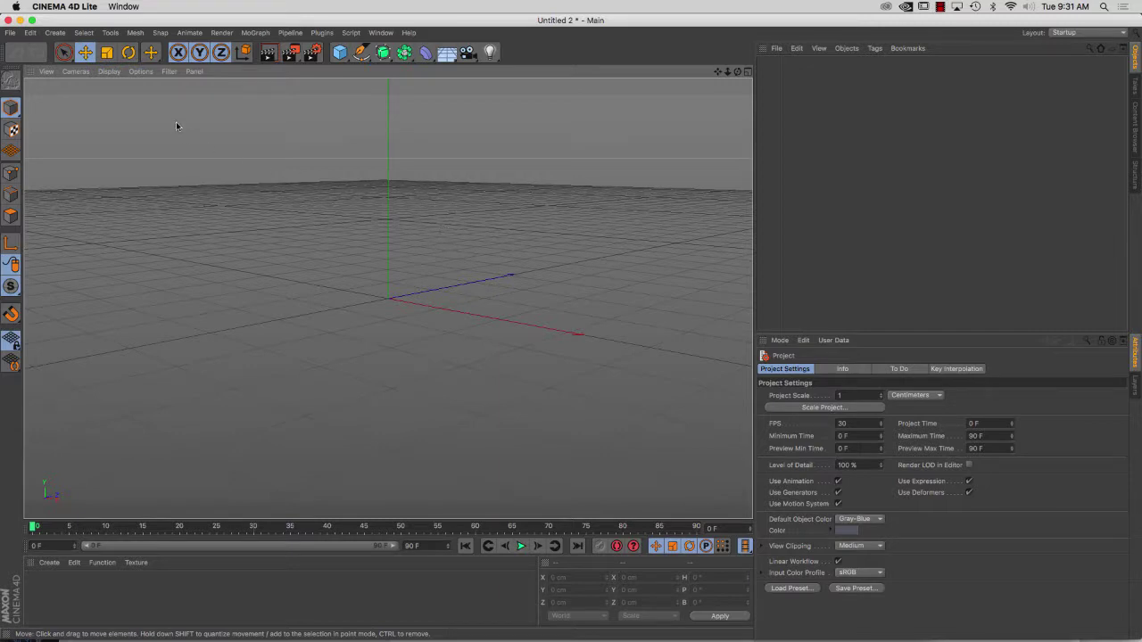
Set the project's maximum time to 300 frames and extend the preview range to frame 151
{"action": "left_click", "coordinate": [68, 73]}
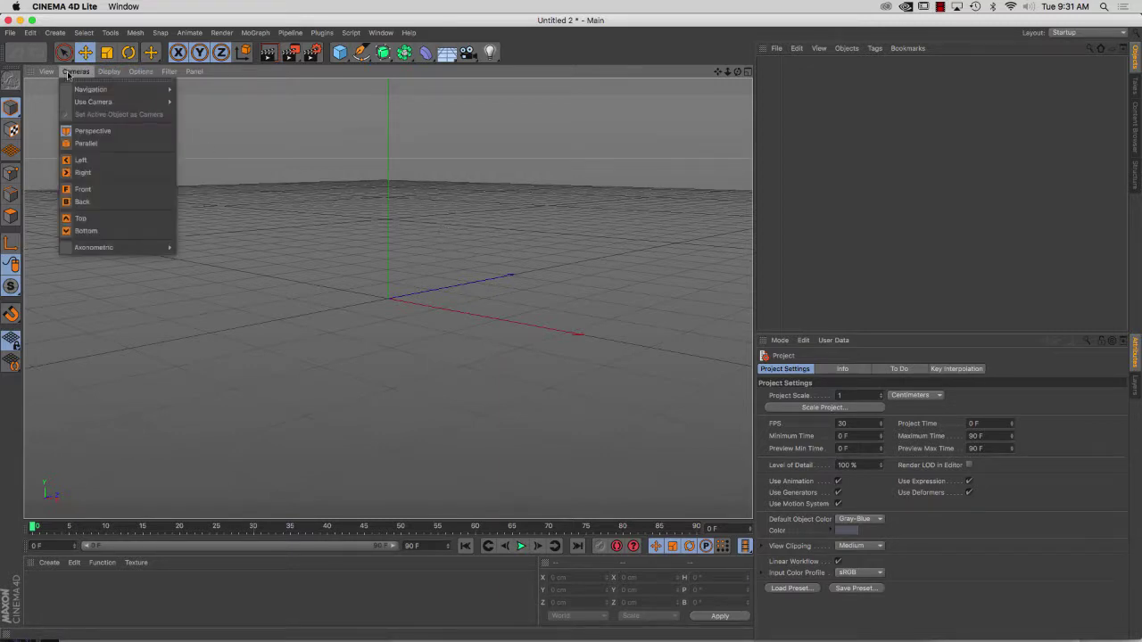
{"action": "left_click", "coordinate": [63, 45]}
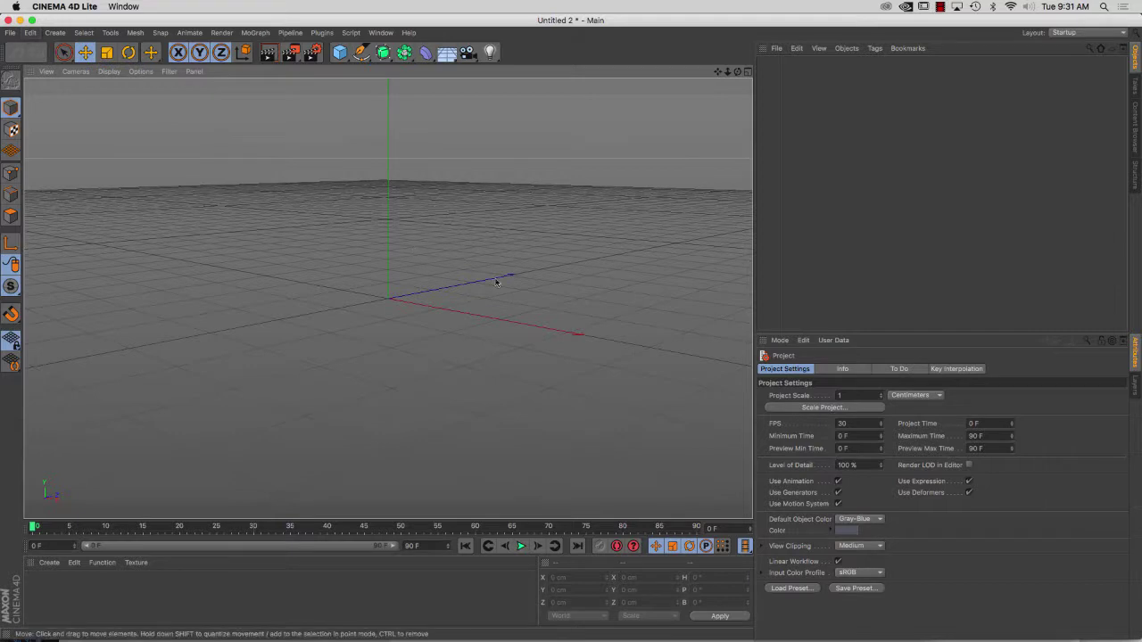
{"action": "double_click", "coordinate": [974, 435]}
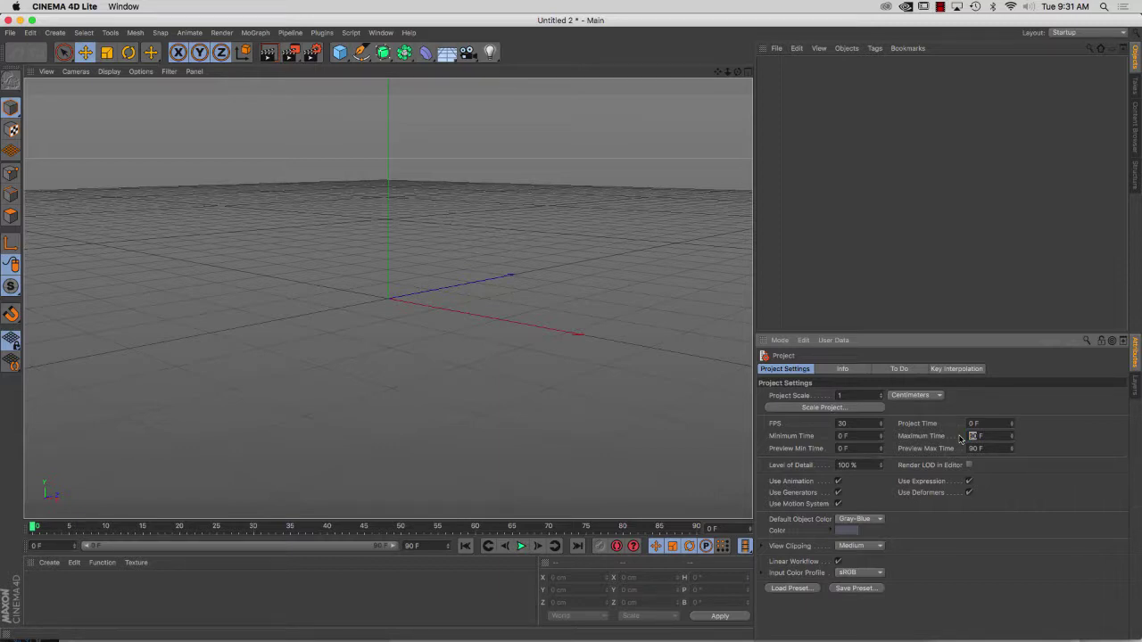
{"action": "type", "text": "300"}
{"action": "key", "text": "Return"}
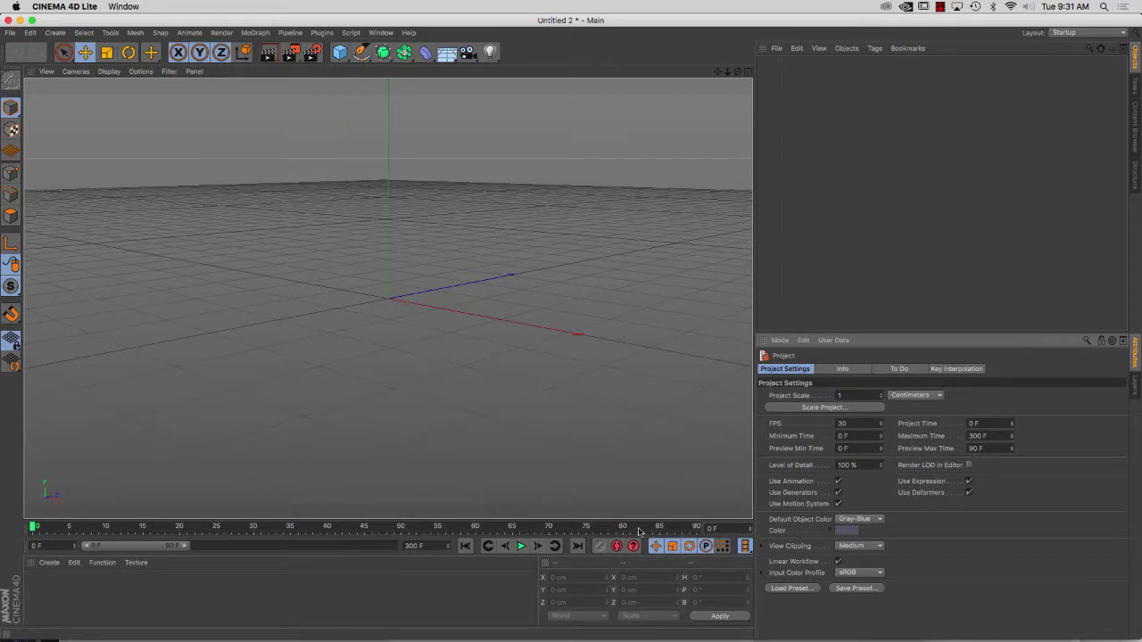
{"action": "left_click_drag", "start_coordinate": [184, 548], "coordinate": [246, 549]}
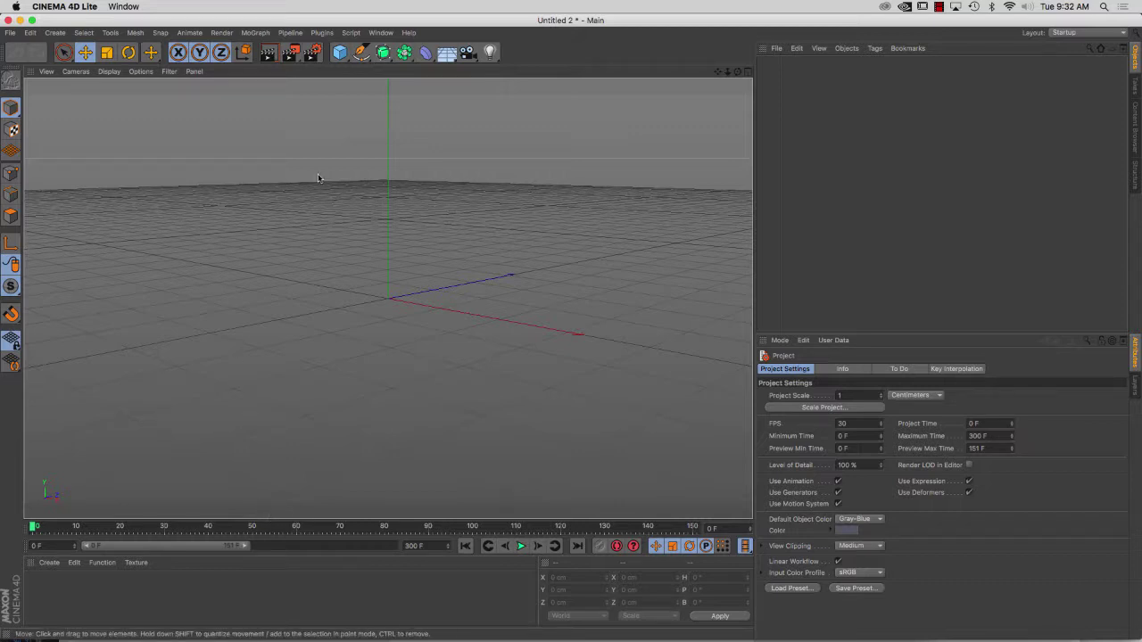
Add a sphere primitive at the origin and display its coordinate properties
{"action": "left_click_drag", "start_coordinate": [338, 56], "coordinate": [564, 90]}
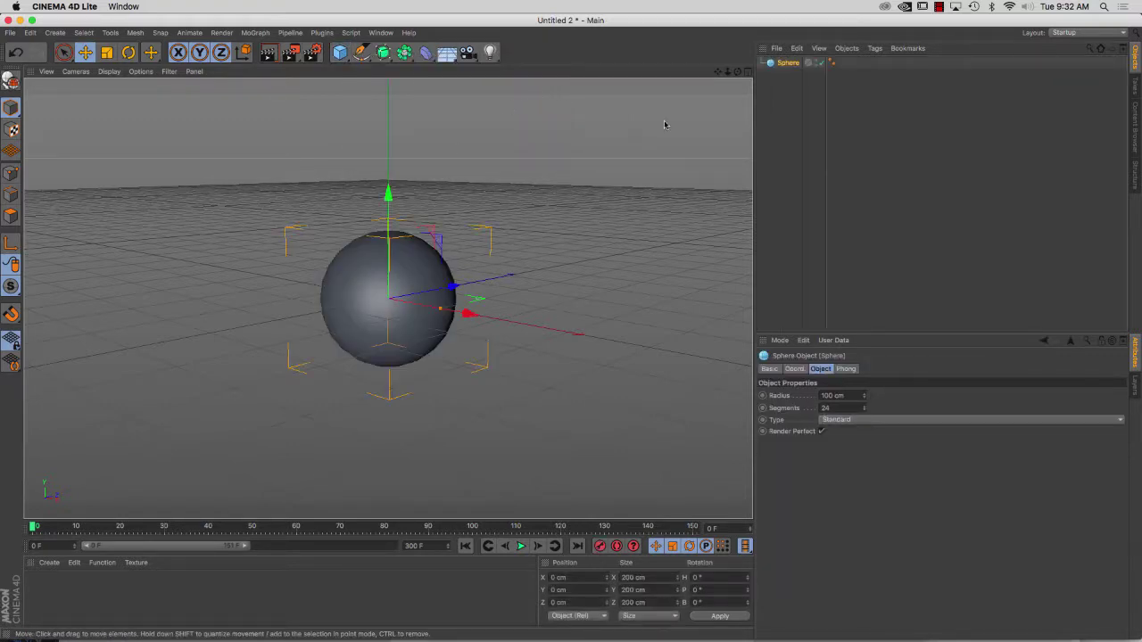
{"action": "left_click", "coordinate": [793, 370]}
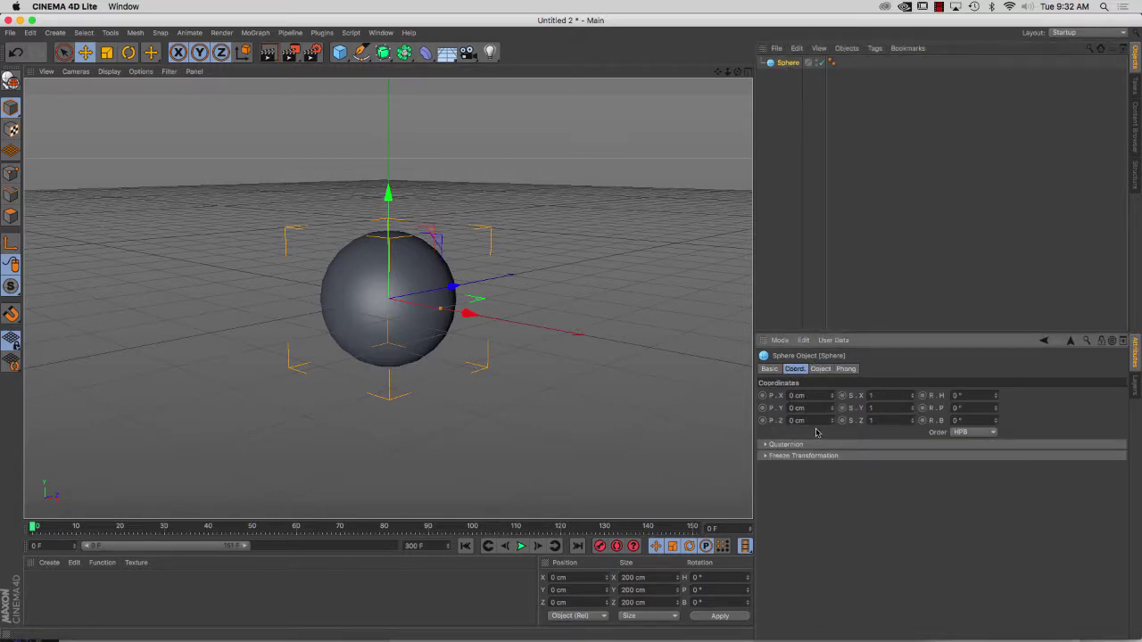
Try slightly smaller X and Z scale values on the sphere and reset both to 1
{"action": "double_click", "coordinate": [902, 399]}
{"action": "type", "text": "0.96"}
{"action": "key", "text": "Return"}
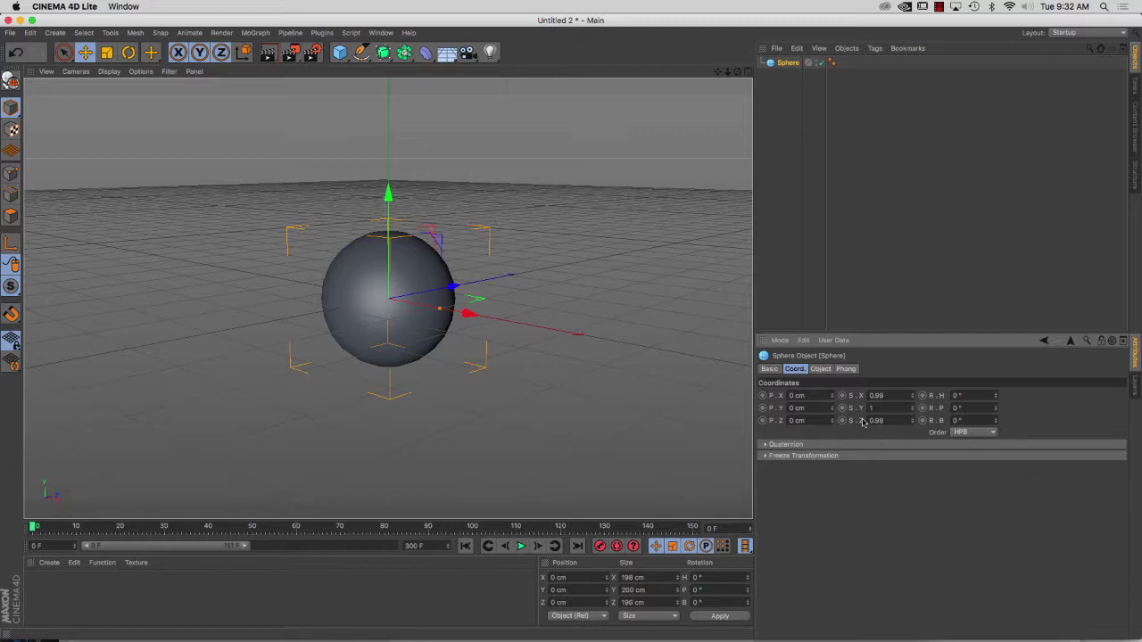
{"action": "double_click", "coordinate": [893, 421]}
{"action": "type", "text": "1"}
{"action": "key", "text": "Return"}
{"action": "double_click", "coordinate": [867, 396]}
{"action": "type", "text": "1"}
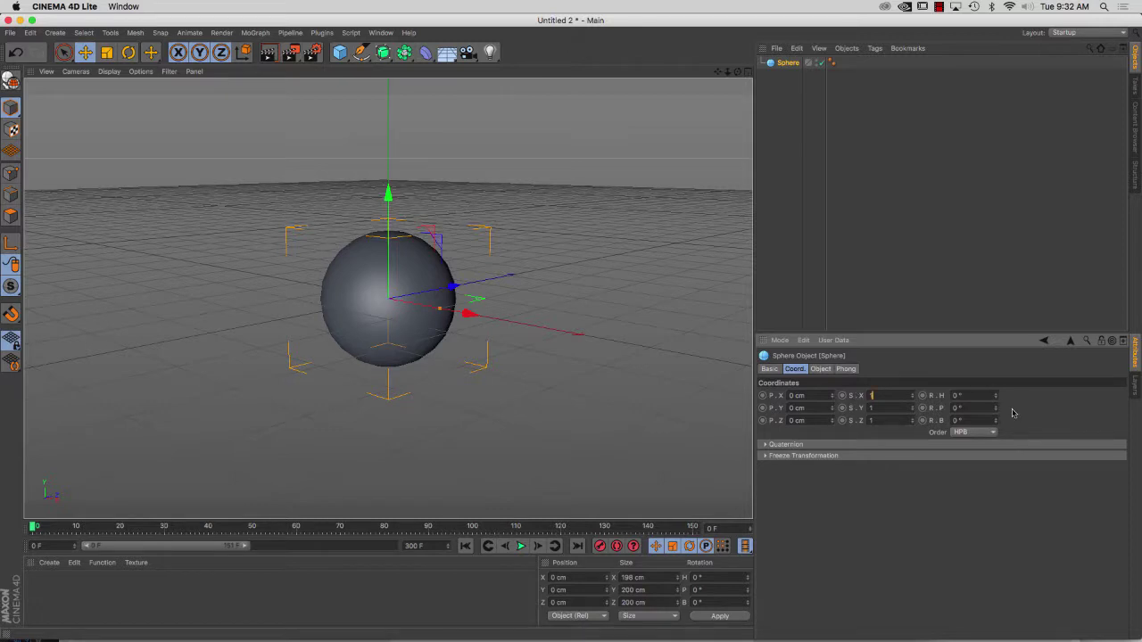
{"action": "key", "text": "Return"}
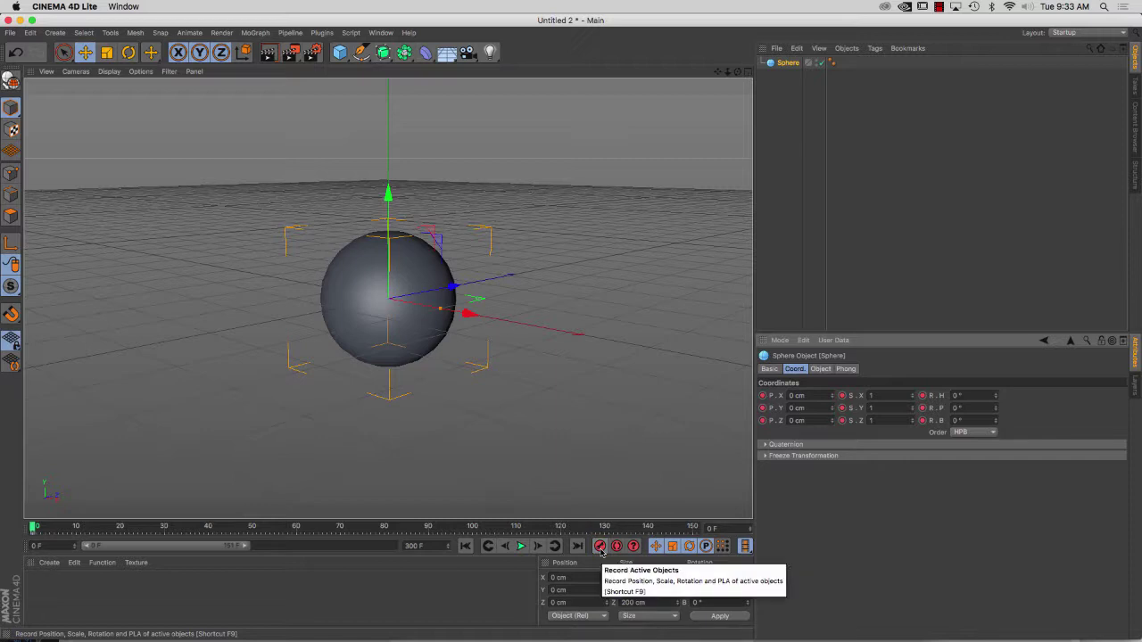
Examine the sphere's Position, Scale and Rotation keyframe tracks in the Dope Sheet timeline and close it
{"action": "left_click", "coordinate": [381, 32]}
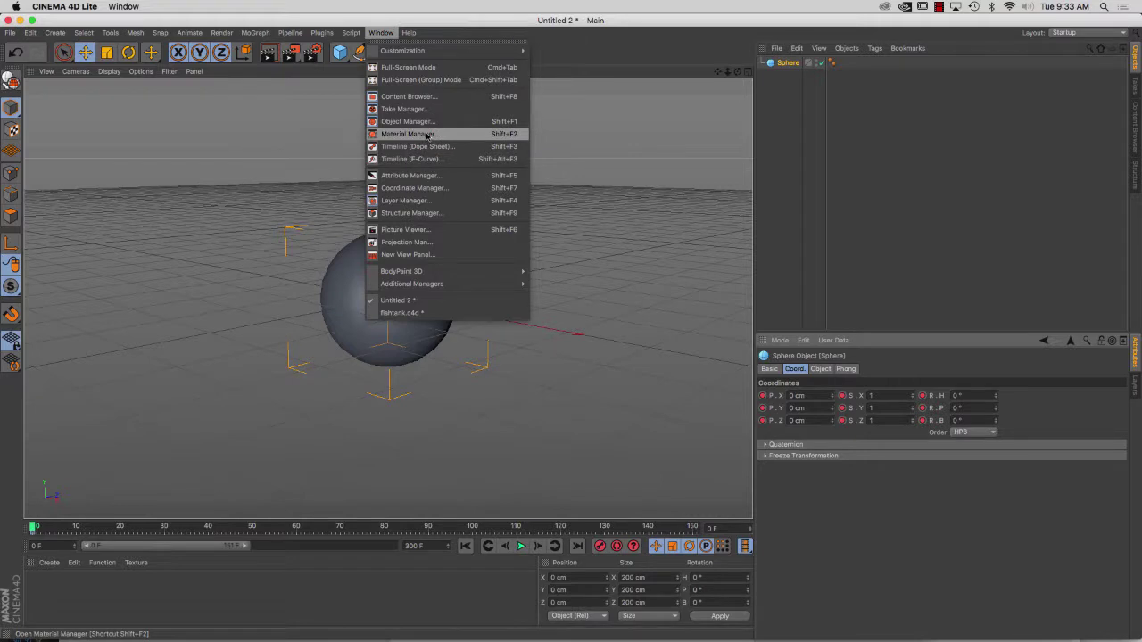
{"action": "left_click", "coordinate": [434, 148]}
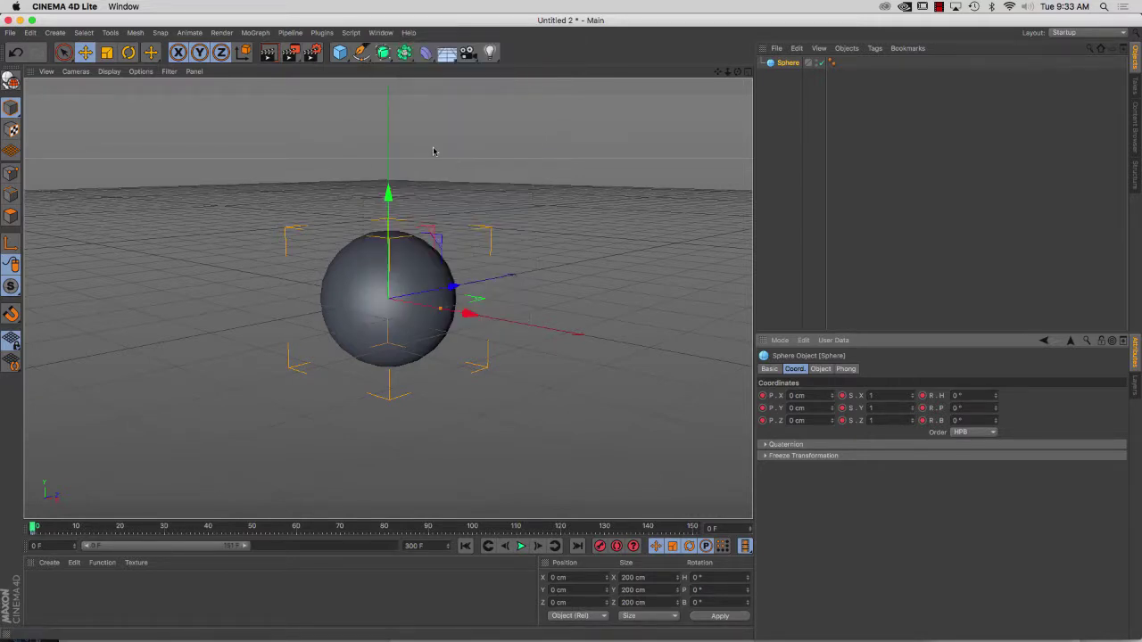
{"action": "left_click", "coordinate": [124, 201]}
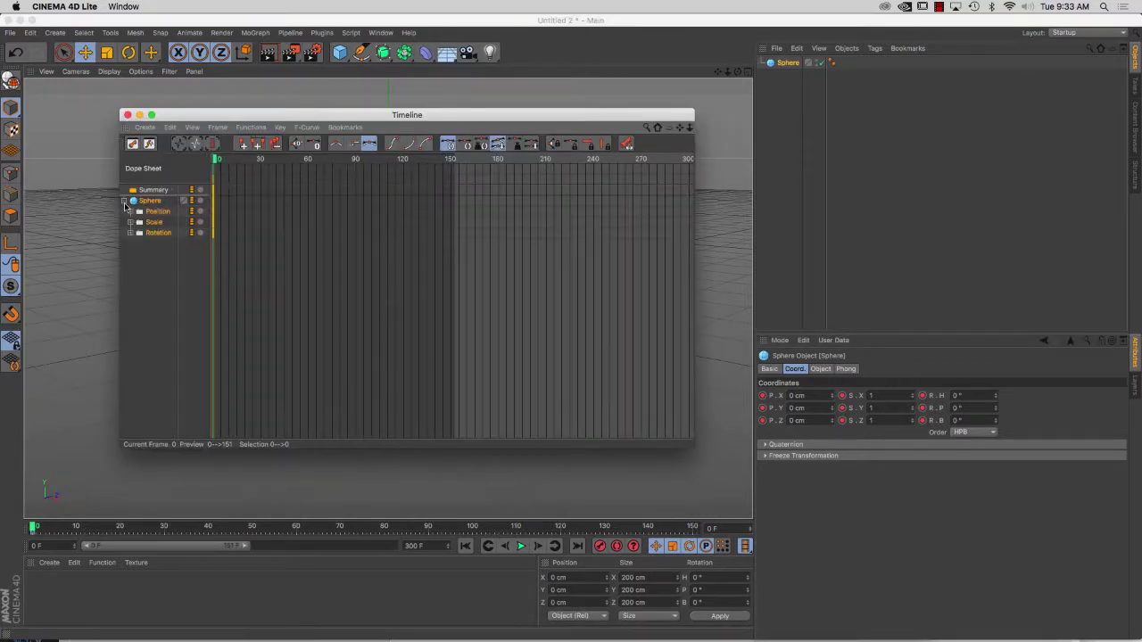
{"action": "left_click", "coordinate": [131, 213]}
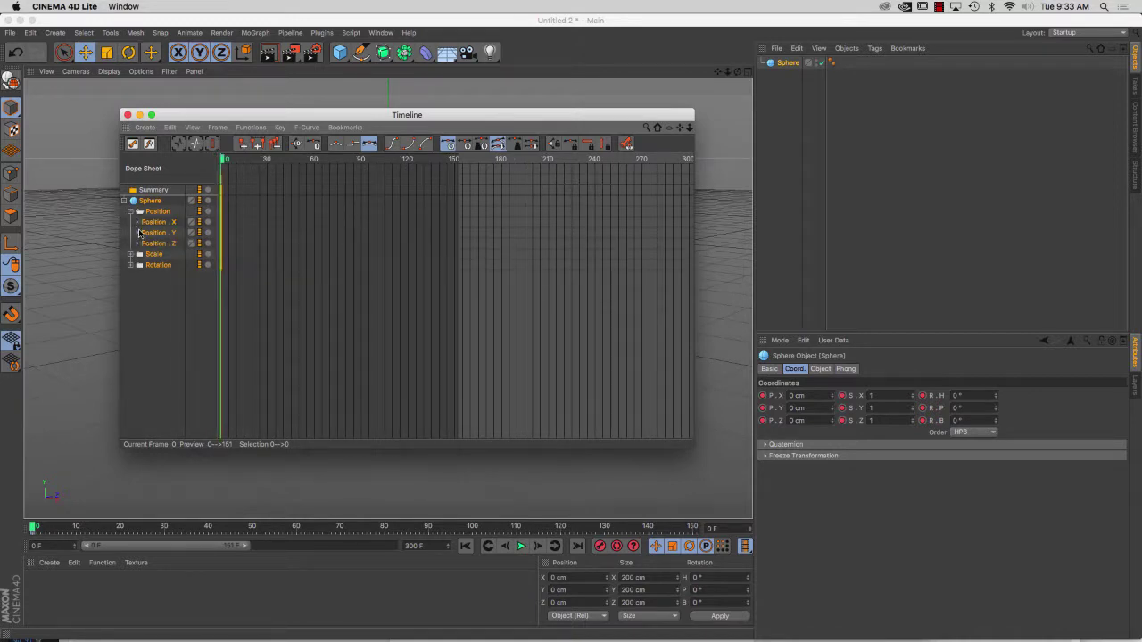
{"action": "left_click", "coordinate": [137, 223]}
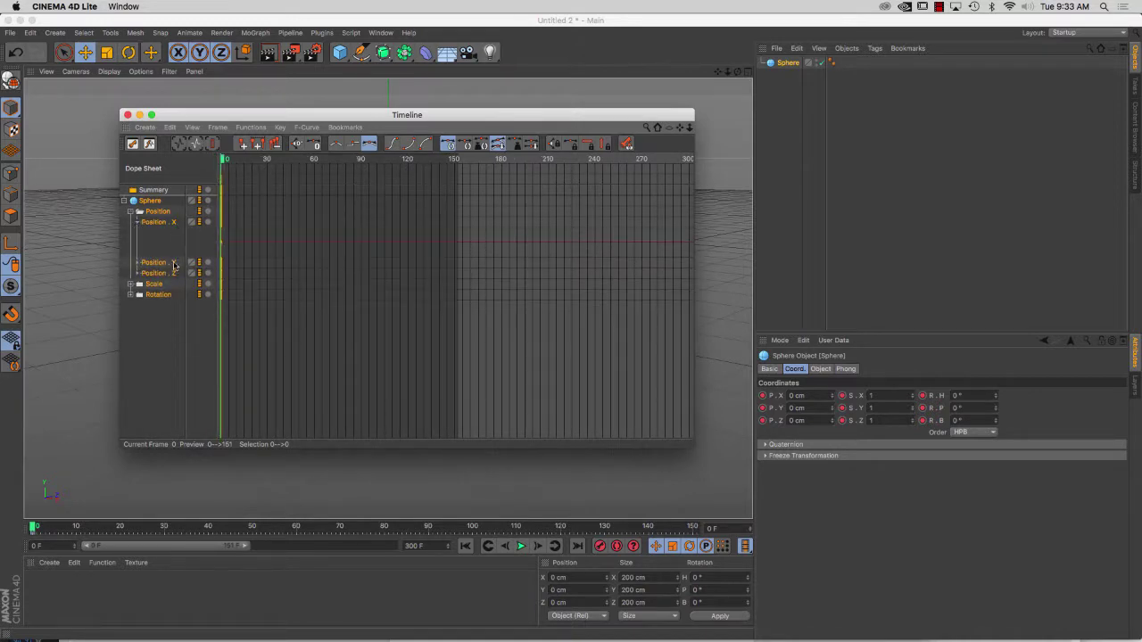
{"action": "left_click", "coordinate": [130, 284]}
{"action": "left_click", "coordinate": [130, 327]}
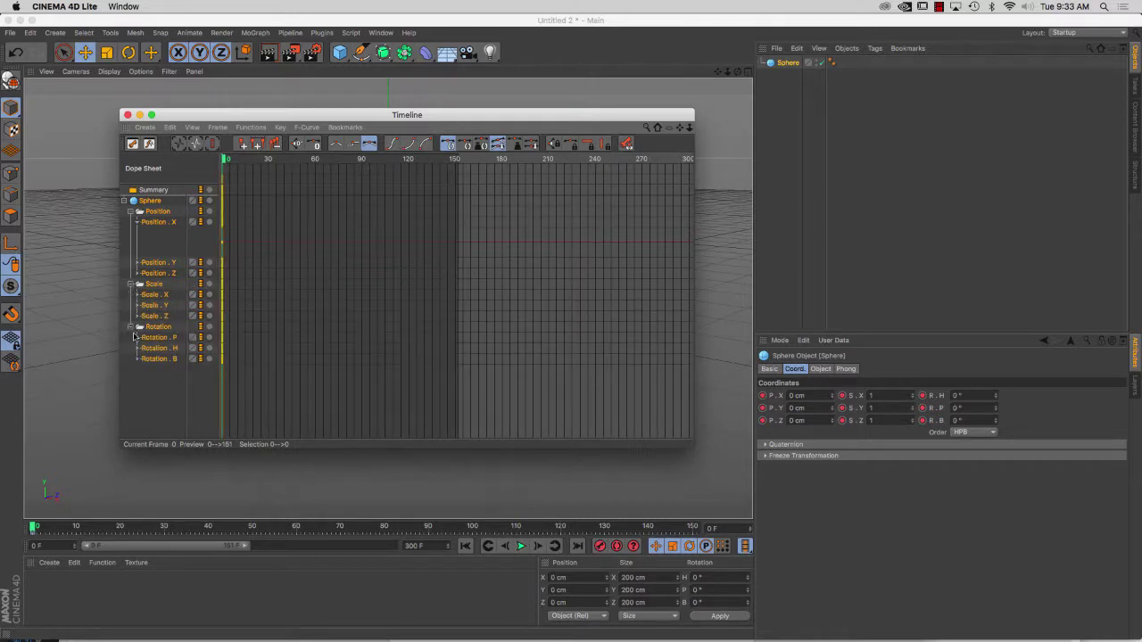
{"action": "left_click_drag", "start_coordinate": [188, 116], "coordinate": [190, 114]}
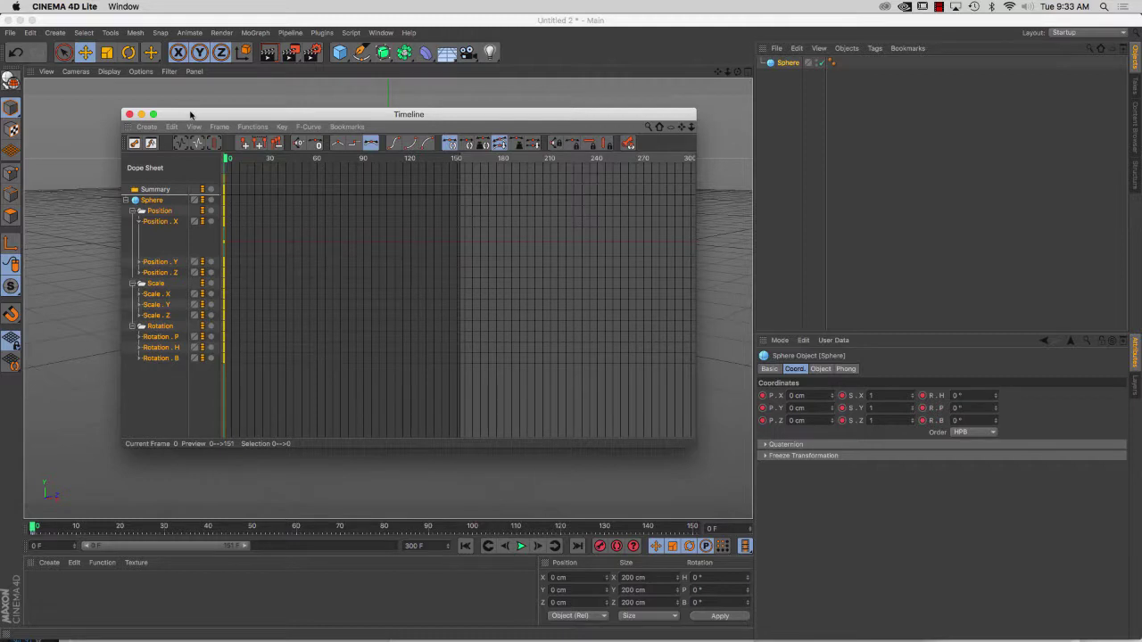
{"action": "left_click_drag", "start_coordinate": [190, 114], "coordinate": [626, 373]}
{"action": "left_click", "coordinate": [621, 368]}
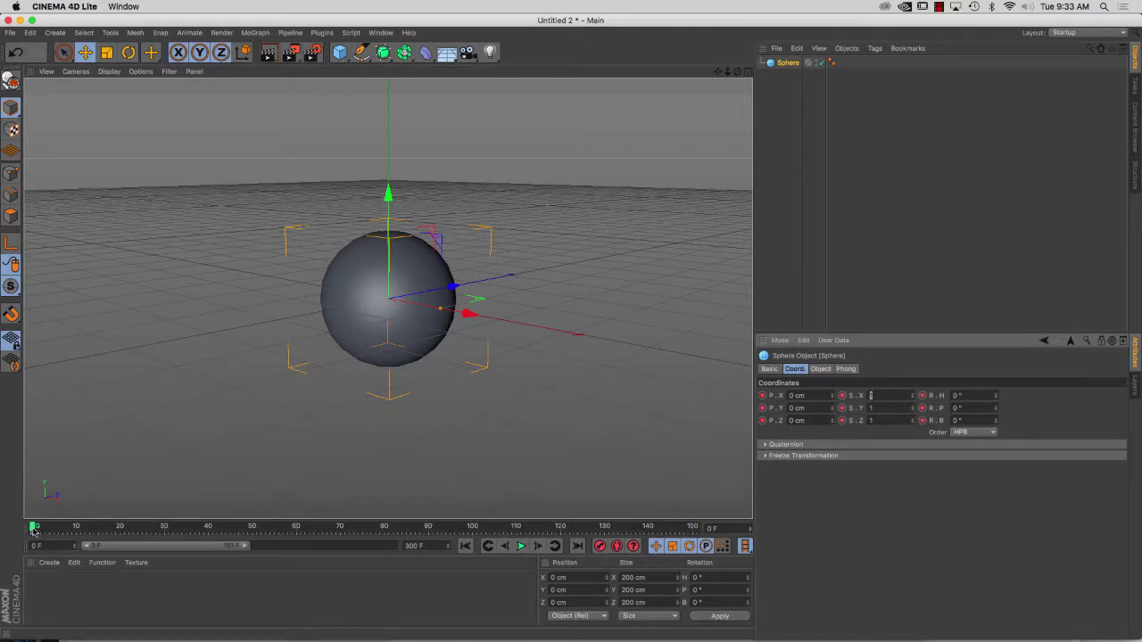
At frame 30, move the sphere to about X -309, Y 181, Z -256 cm and record a keyframe
{"action": "left_click_drag", "start_coordinate": [34, 529], "coordinate": [165, 530]}
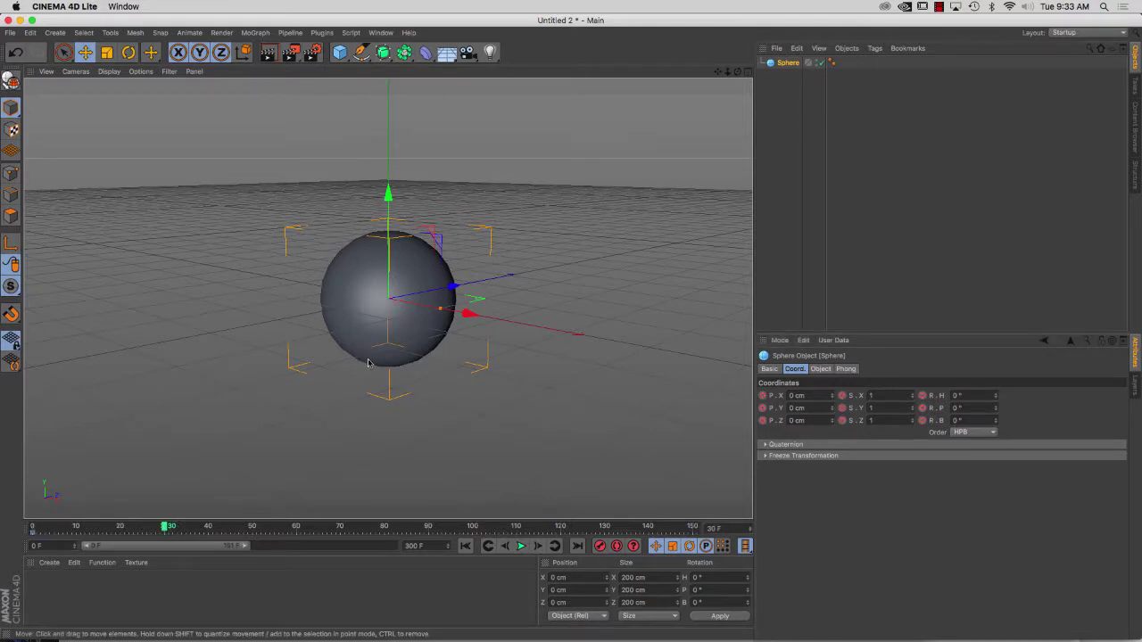
{"action": "left_click_drag", "start_coordinate": [416, 350], "coordinate": [122, 208]}
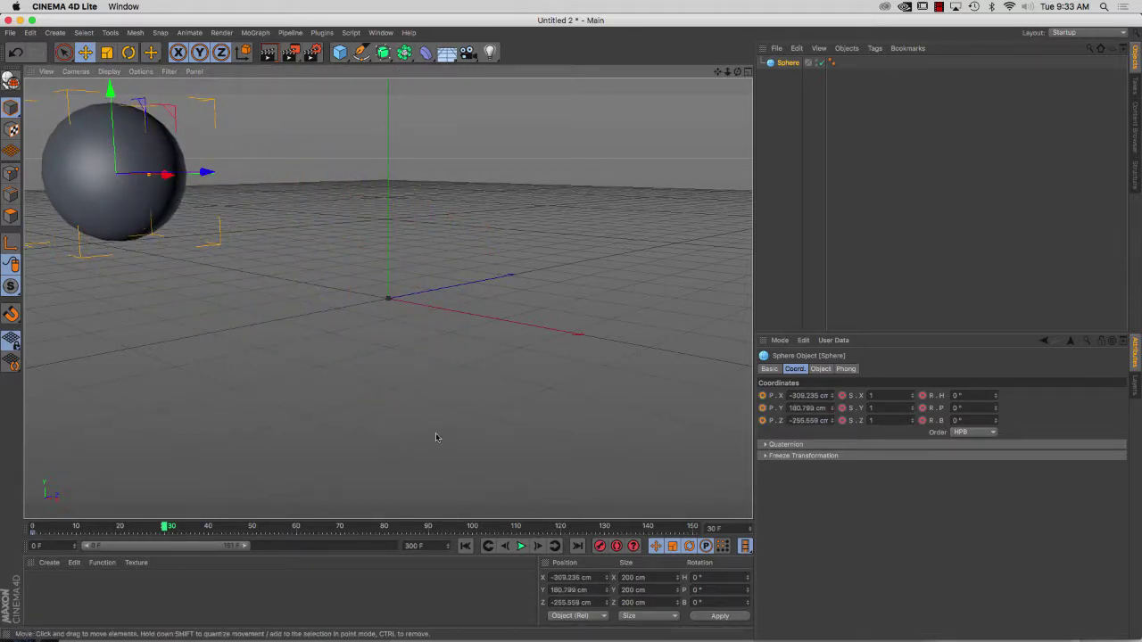
{"action": "left_click", "coordinate": [600, 546]}
{"action": "left_click", "coordinate": [601, 546]}
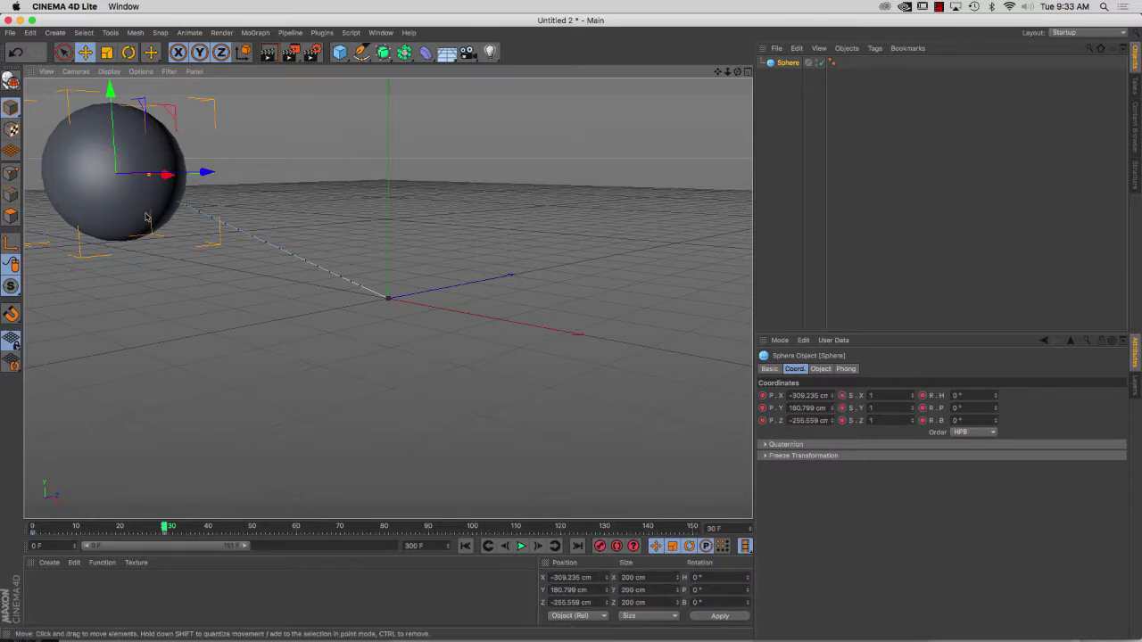
Try moving the sphere at frames 30 and 46 without recording keyframes, selecting the frame 30 keyframe in between
{"action": "left_click_drag", "start_coordinate": [148, 218], "coordinate": [409, 323]}
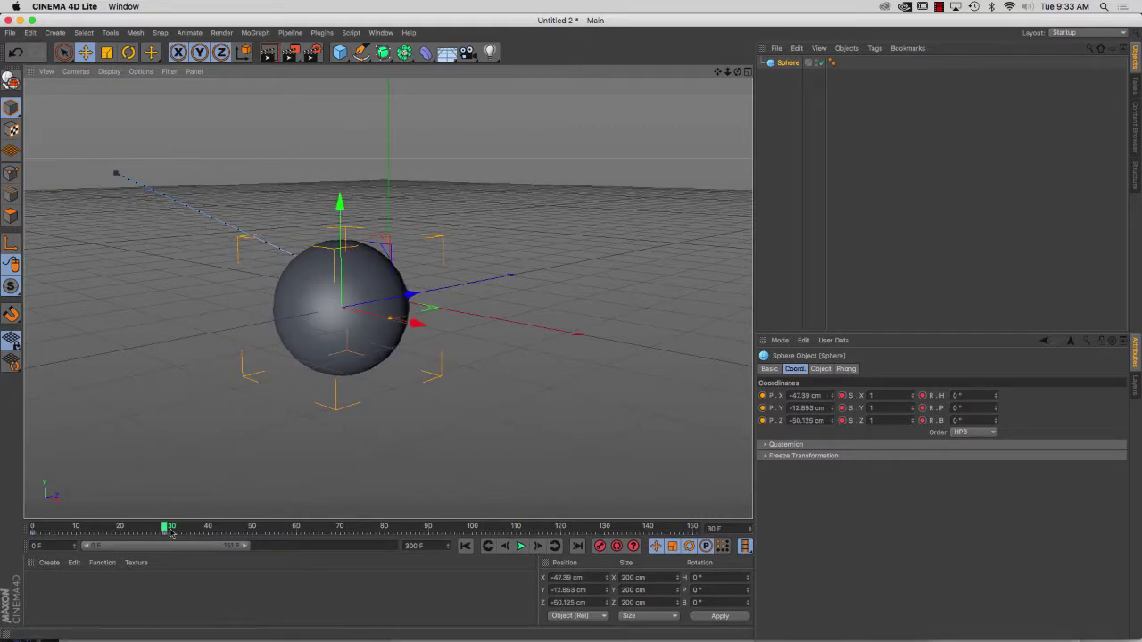
{"action": "left_click_drag", "start_coordinate": [164, 527], "coordinate": [244, 518]}
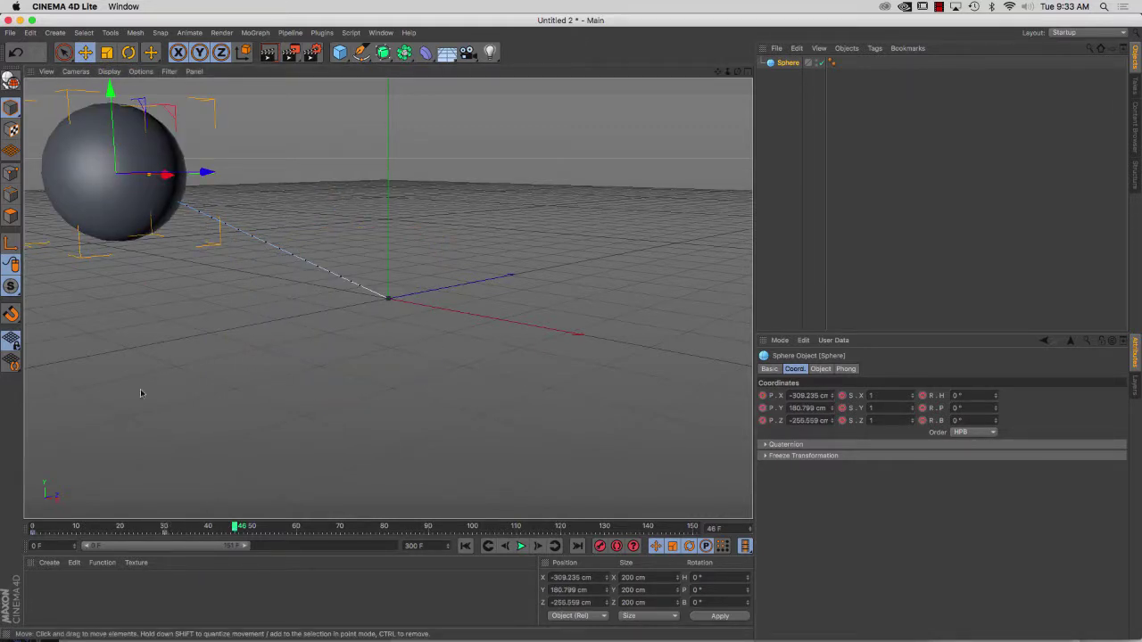
{"action": "left_click", "coordinate": [165, 534]}
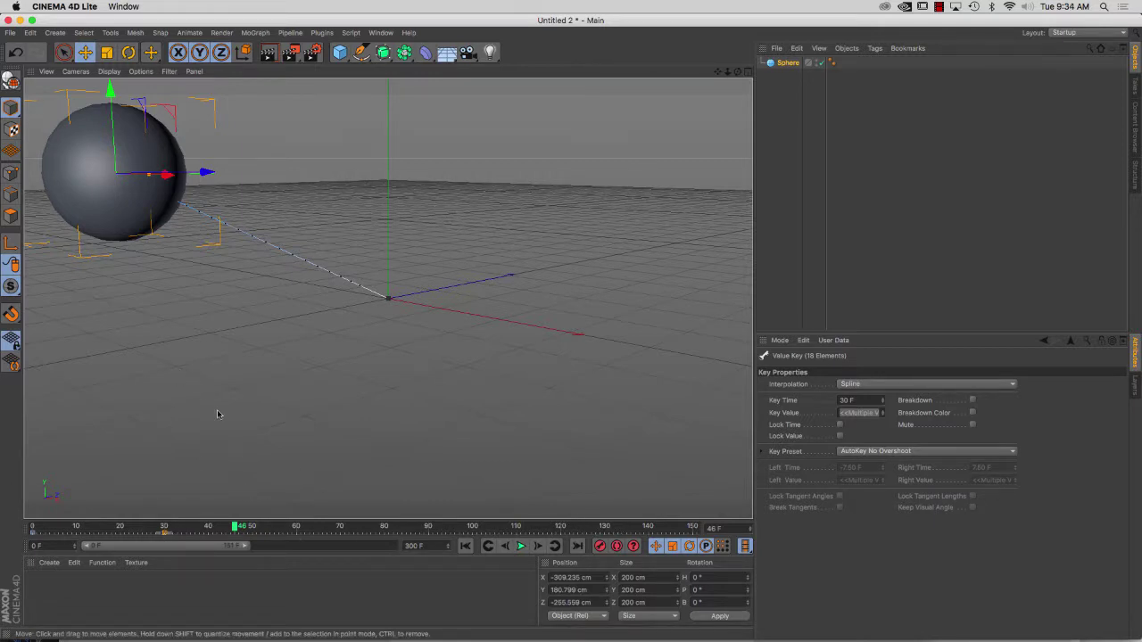
{"action": "mouse_move", "coordinate": [124, 220]}
{"action": "left_mouse_down"}
{"action": "mouse_move", "coordinate": [394, 413]}
{"action": "mouse_move", "coordinate": [496, 464]}
{"action": "mouse_move", "coordinate": [246, 321]}
{"action": "mouse_move", "coordinate": [183, 243]}
{"action": "mouse_move", "coordinate": [136, 214]}
{"action": "left_mouse_up"}
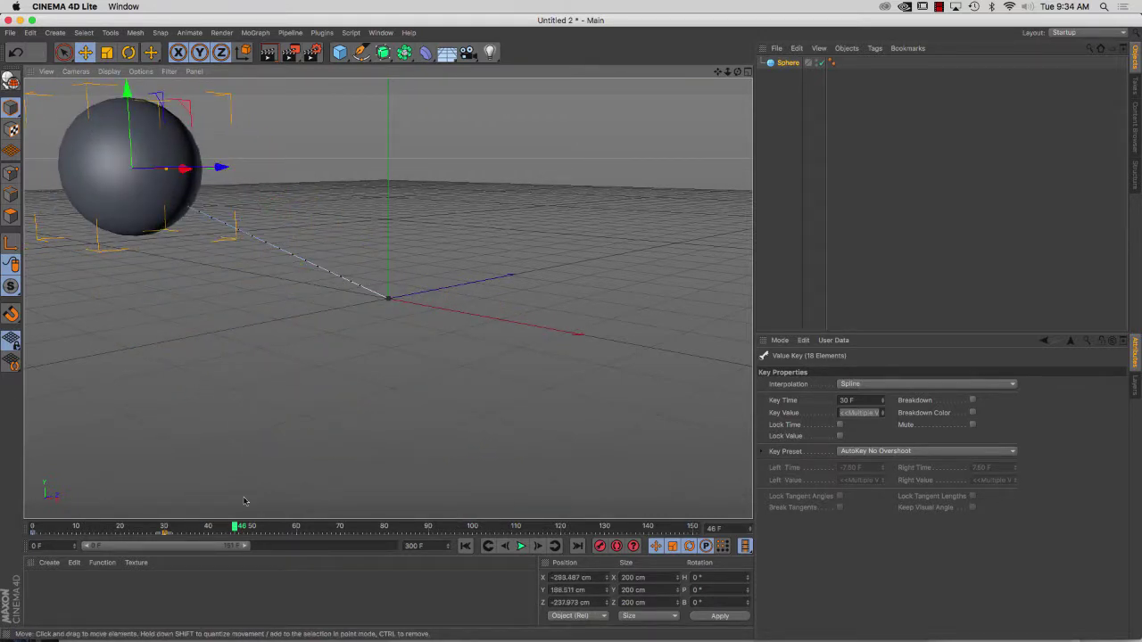
Keyframe the sphere at frame 60 near X 161, Y -182, Z 115 cm and at frame 91 near X 196, Y 135, Z 229 cm
{"action": "left_click_drag", "start_coordinate": [239, 527], "coordinate": [296, 535]}
{"action": "left_click_drag", "start_coordinate": [241, 318], "coordinate": [647, 557]}
{"action": "left_click", "coordinate": [600, 546]}
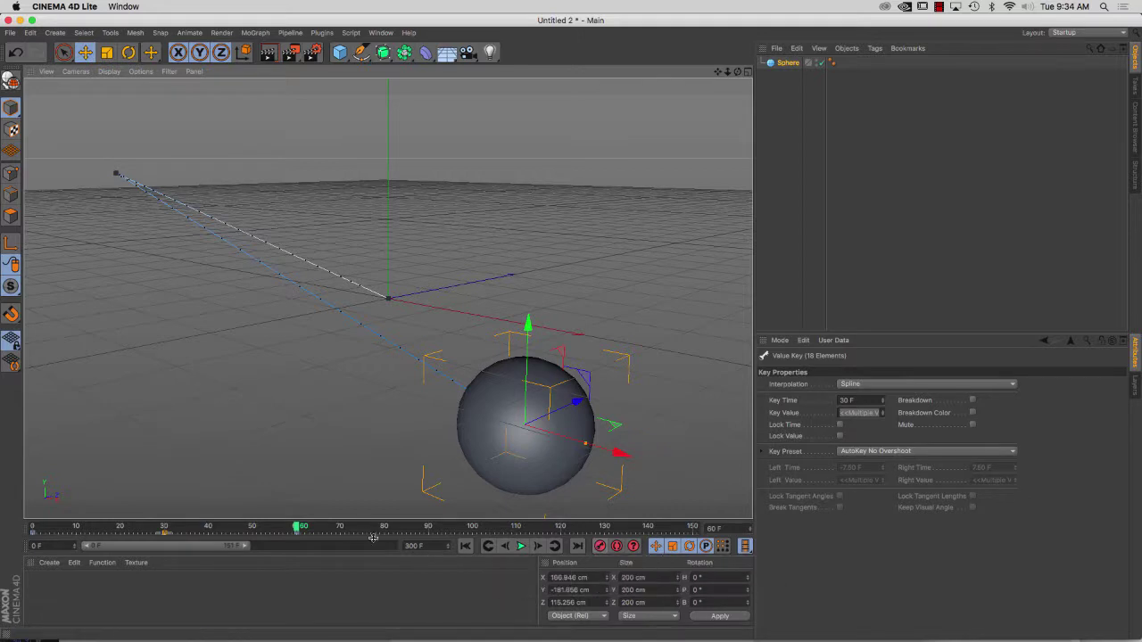
{"action": "left_click_drag", "start_coordinate": [301, 533], "coordinate": [433, 546]}
{"action": "left_click_drag", "start_coordinate": [533, 482], "coordinate": [602, 261]}
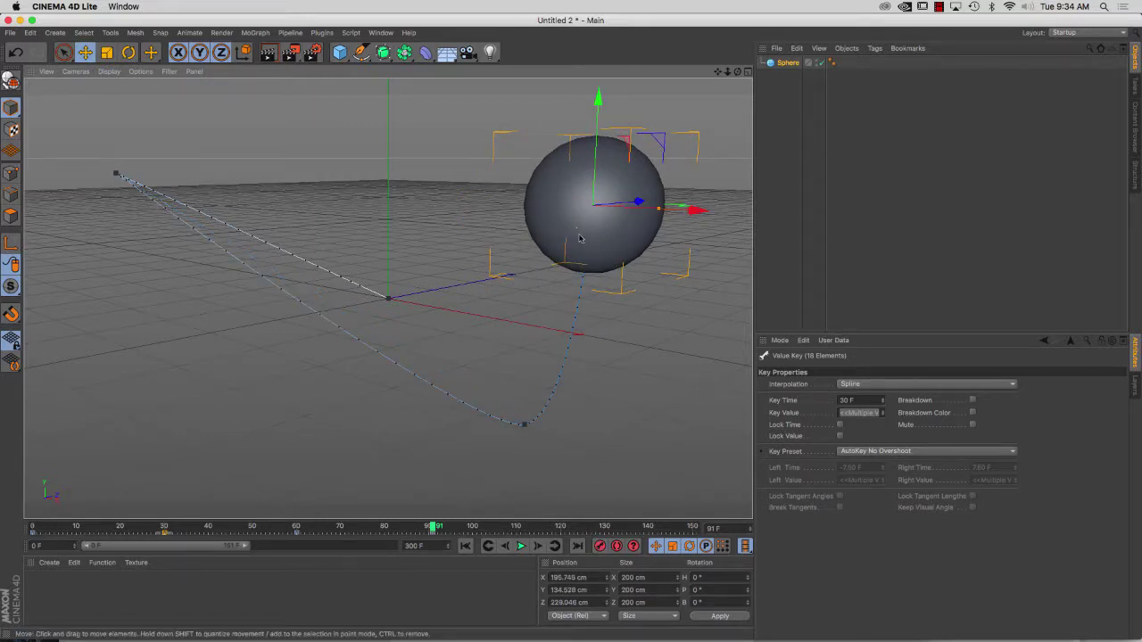
At frame 120, set the sphere's X, Y and Z position to 0 and apply and record it
{"action": "mouse_move", "coordinate": [547, 526]}
{"action": "left_mouse_down"}
{"action": "mouse_move", "coordinate": [558, 540]}
{"action": "mouse_move", "coordinate": [561, 528]}
{"action": "left_mouse_up"}
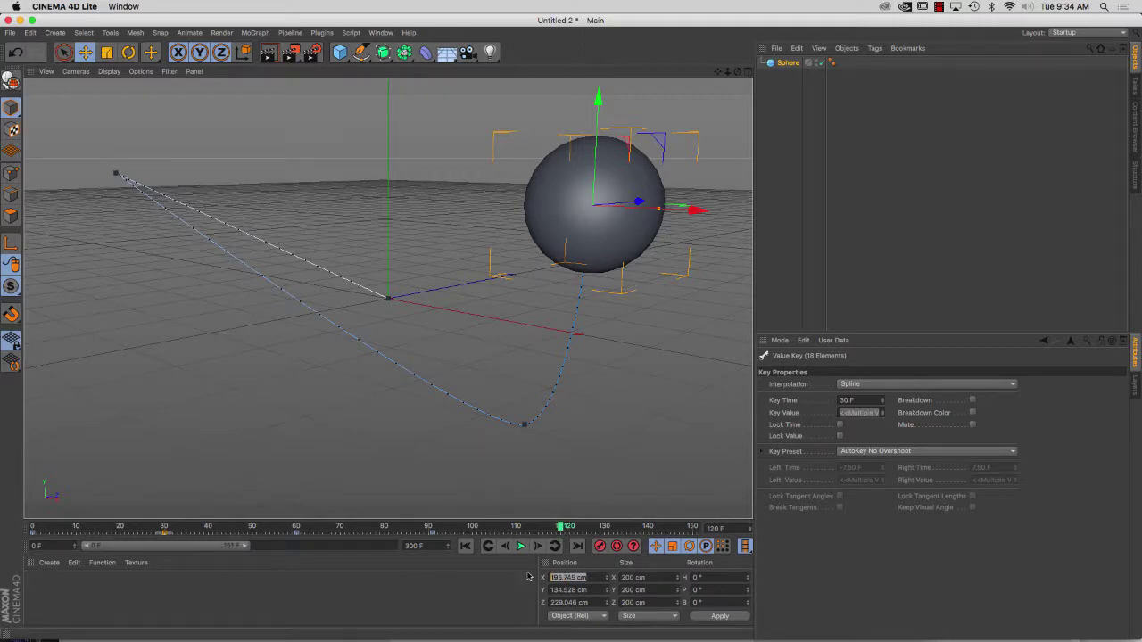
{"action": "key", "text": "0"}
{"action": "mouse_move", "coordinate": [550, 590]}
{"action": "left_mouse_down"}
{"action": "mouse_move", "coordinate": [610, 592]}
{"action": "mouse_move", "coordinate": [541, 581]}
{"action": "mouse_move", "coordinate": [525, 599]}
{"action": "mouse_move", "coordinate": [546, 603]}
{"action": "left_mouse_up"}
{"action": "type", "text": "000"}
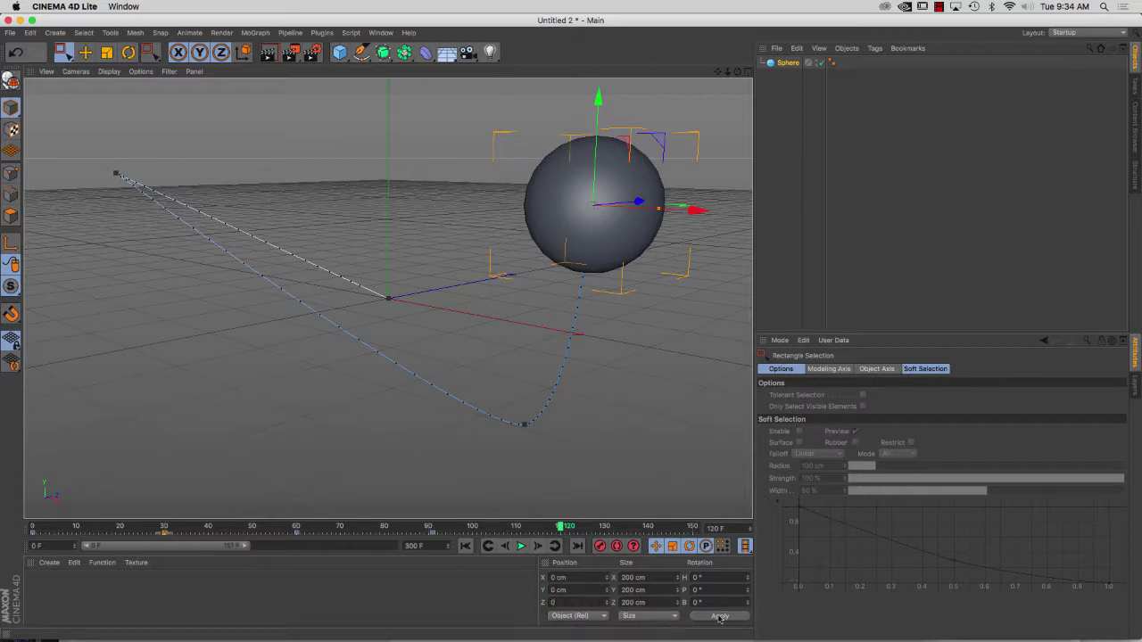
{"action": "left_click", "coordinate": [719, 616]}
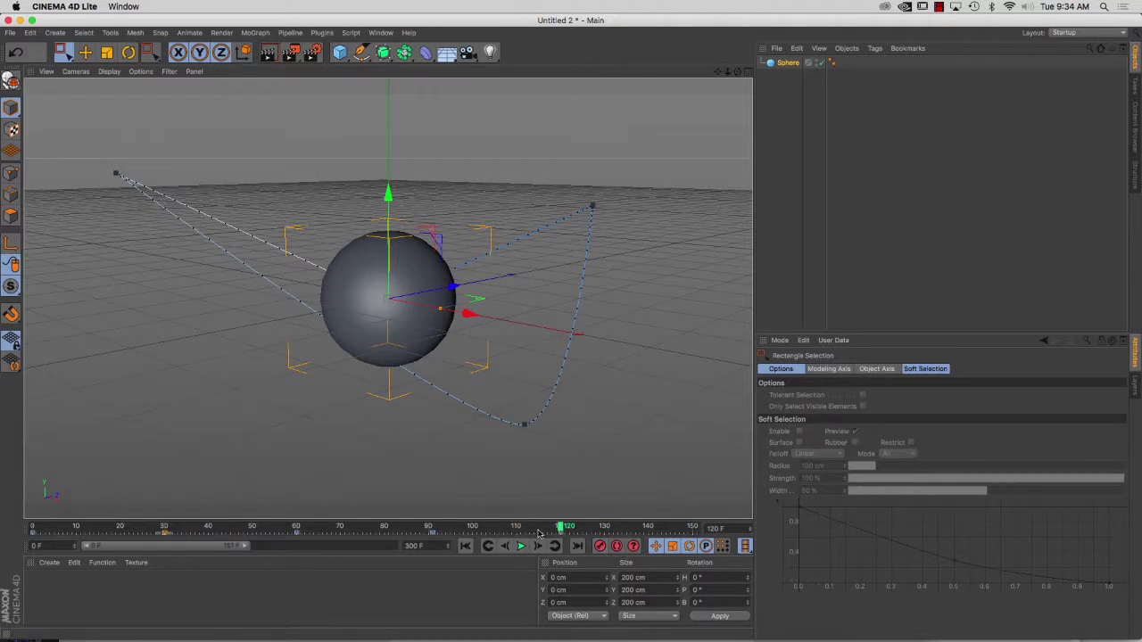
Play the sphere's animation from frame 0 to review its movement along the path, and stop playback
{"action": "left_click_drag", "start_coordinate": [559, 528], "coordinate": [33, 529]}
{"action": "left_click", "coordinate": [520, 546]}
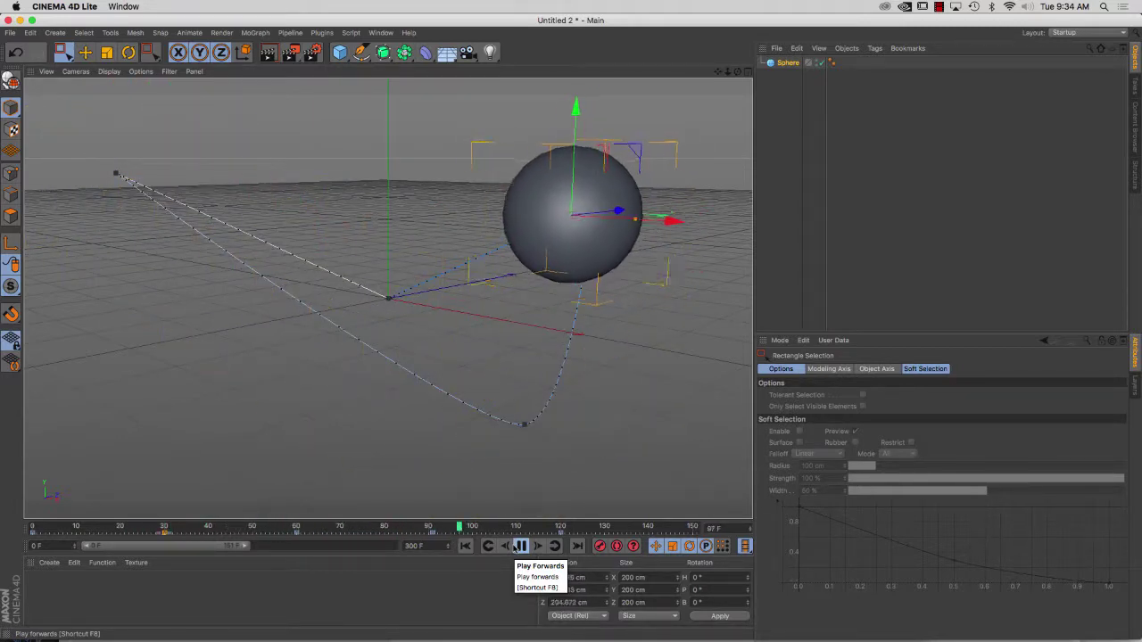
{"action": "left_click", "coordinate": [521, 546]}
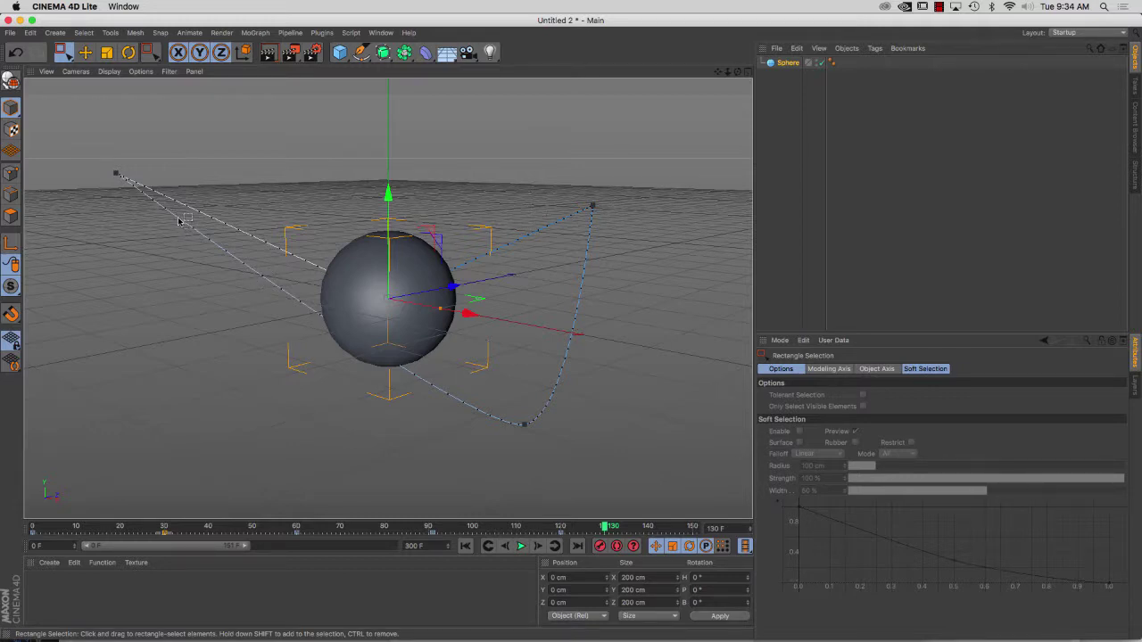
Reshape the motion path by moving its frame 30 key point to just below the sphere, and return to frame 0
{"action": "key", "text": "e"}
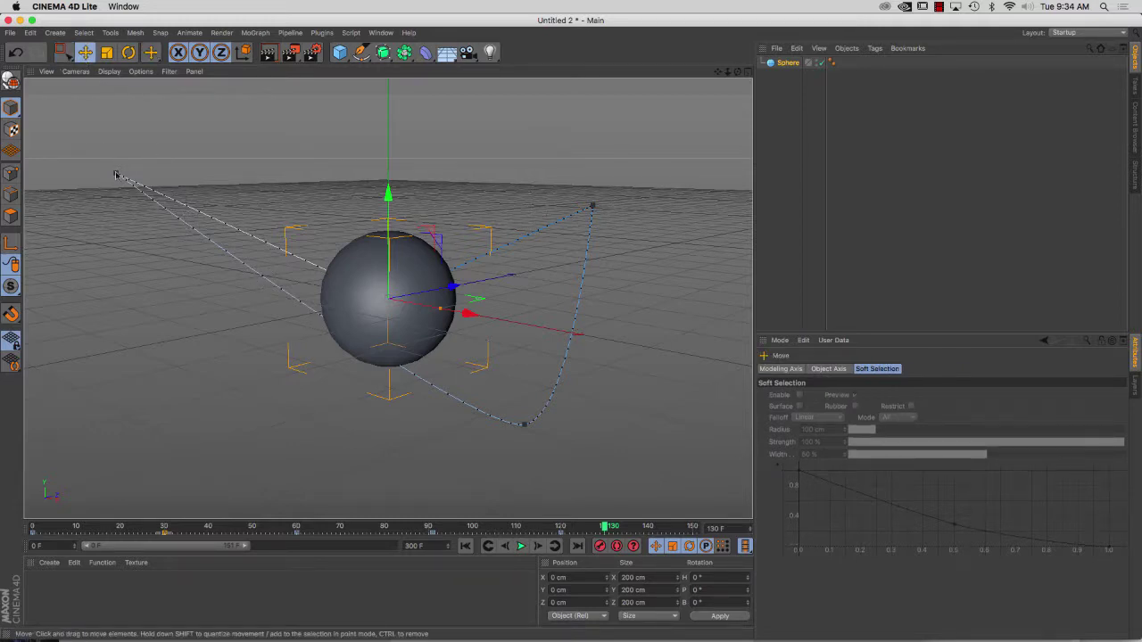
{"action": "left_click", "coordinate": [116, 174]}
{"action": "left_click_drag", "start_coordinate": [117, 175], "coordinate": [432, 370]}
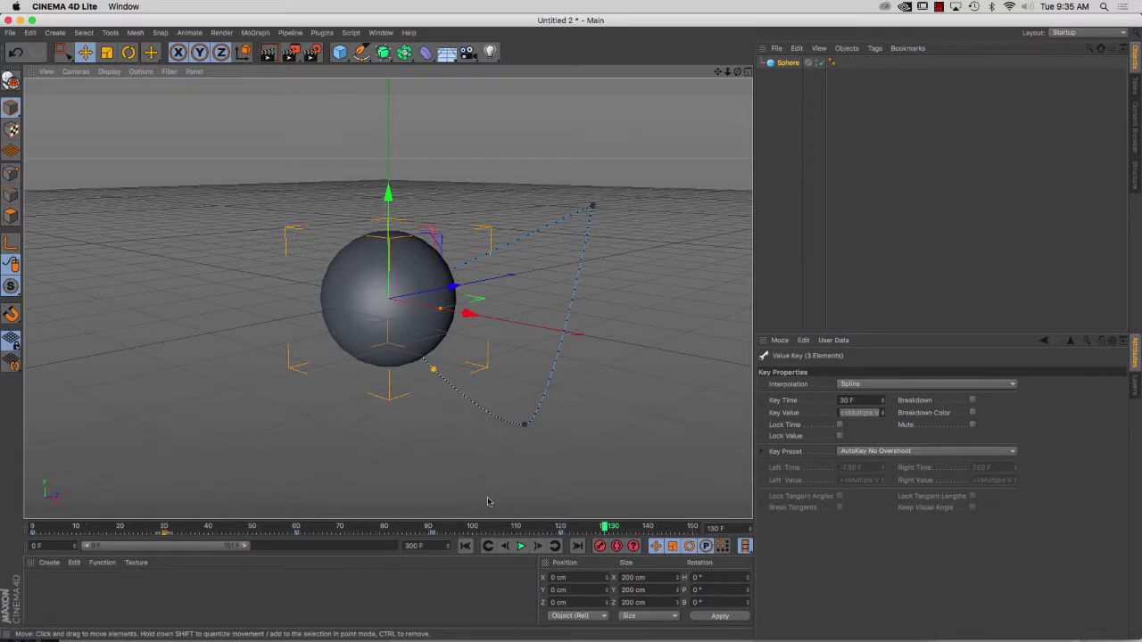
{"action": "left_click_drag", "start_coordinate": [605, 530], "coordinate": [73, 530]}
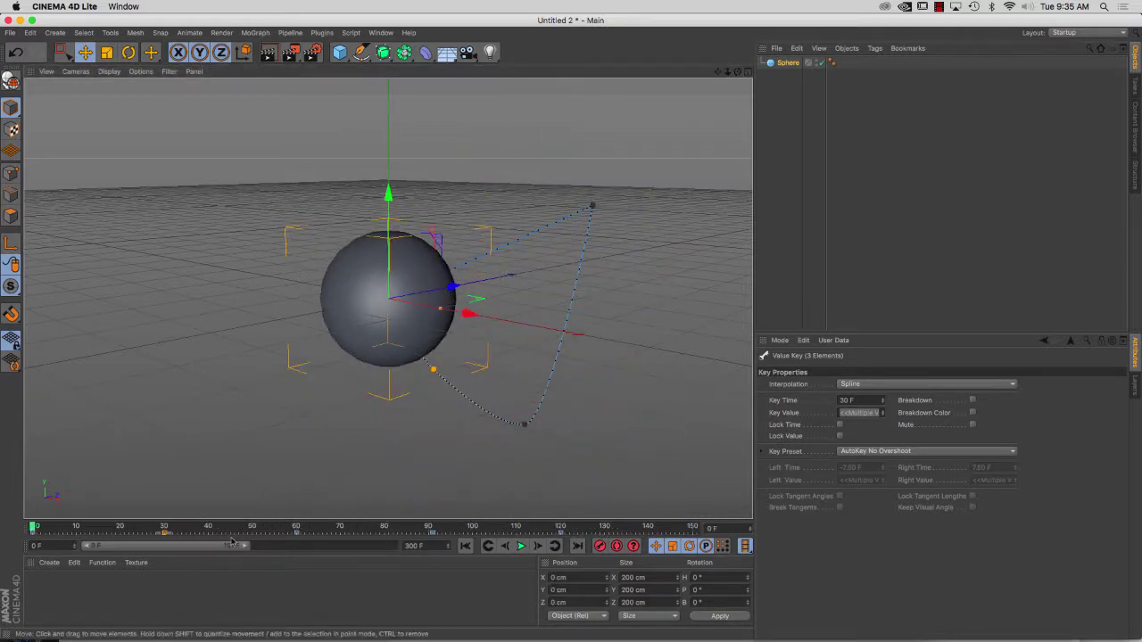
Play back the reshaped motion path, stop it, and move the path's frame 60 key point up beside the sphere
{"action": "left_click", "coordinate": [522, 546]}
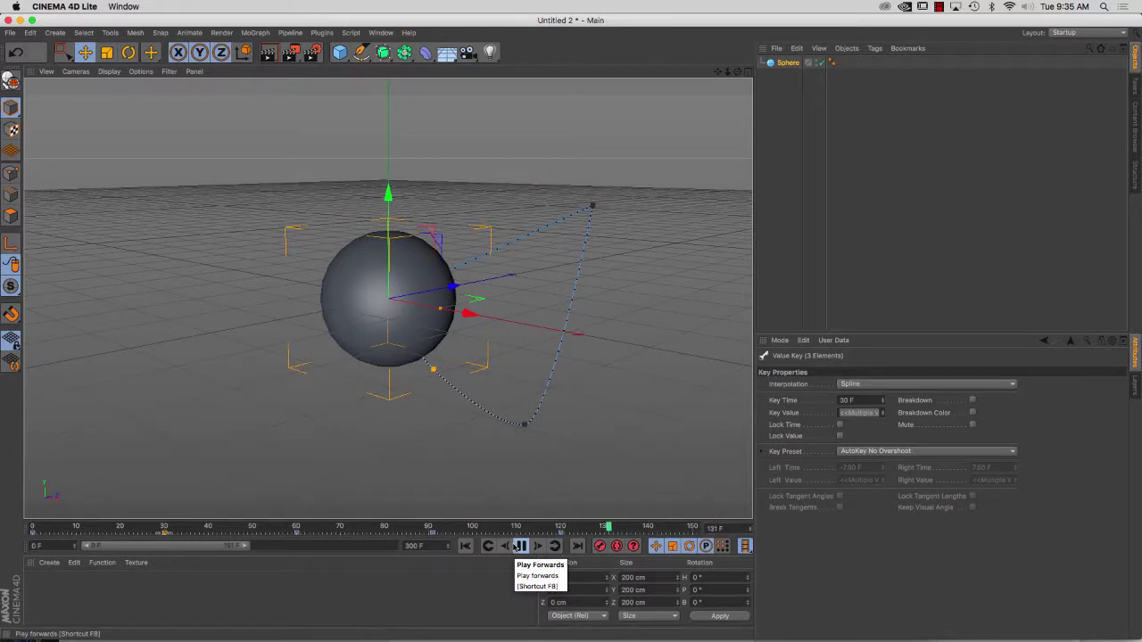
{"action": "left_click", "coordinate": [517, 546]}
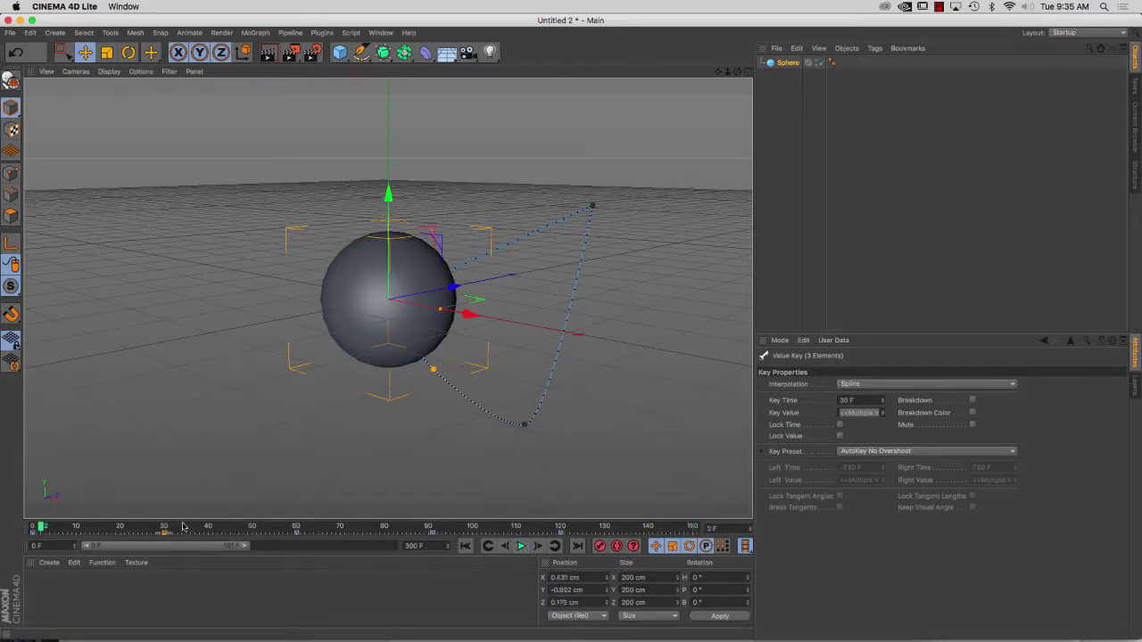
{"action": "left_click", "coordinate": [525, 426]}
{"action": "left_click_drag", "start_coordinate": [526, 429], "coordinate": [611, 297]}
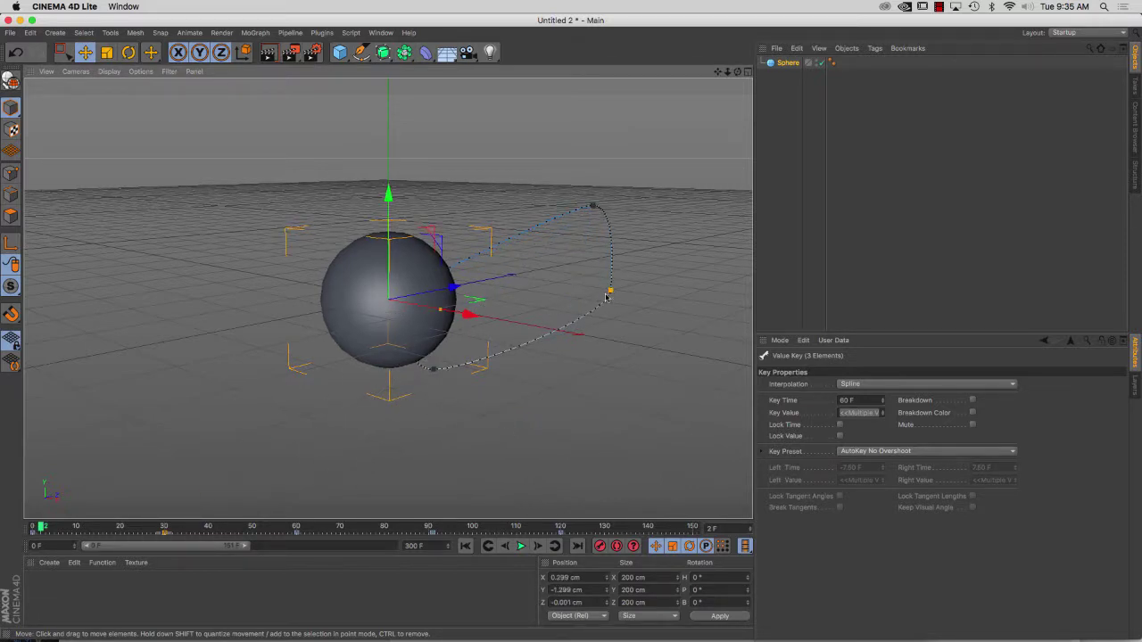
Open the Dope Sheet timeline over the viewport and expand the curves of the sphere's Position Y and Z tracks
{"action": "left_click", "coordinate": [381, 32]}
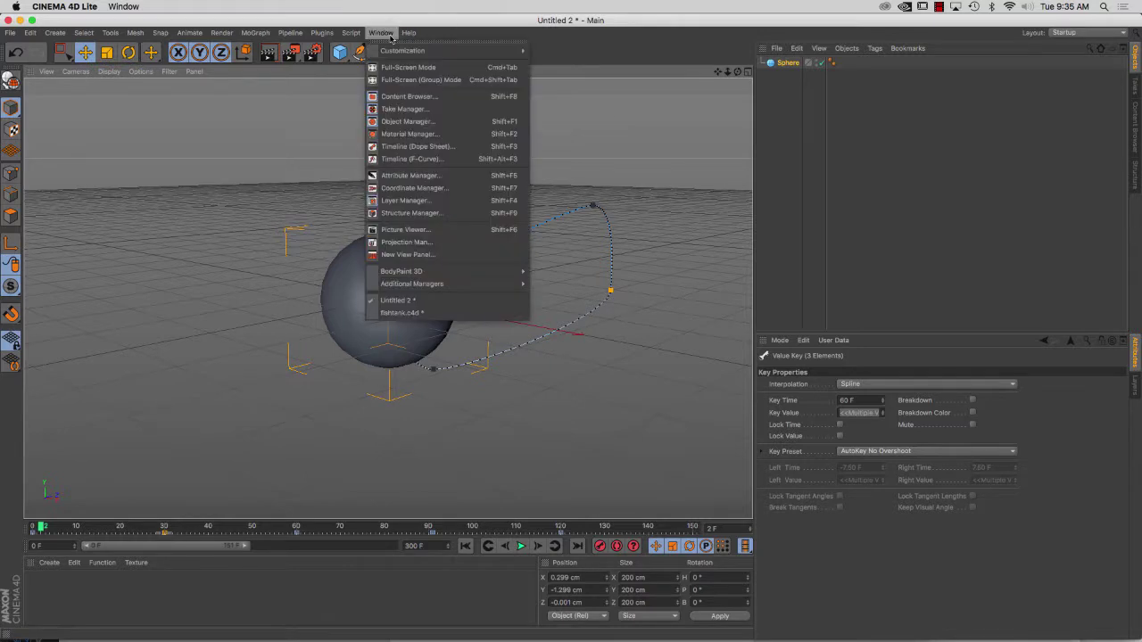
{"action": "left_click", "coordinate": [408, 148]}
{"action": "left_click_drag", "start_coordinate": [731, 367], "coordinate": [342, 134]}
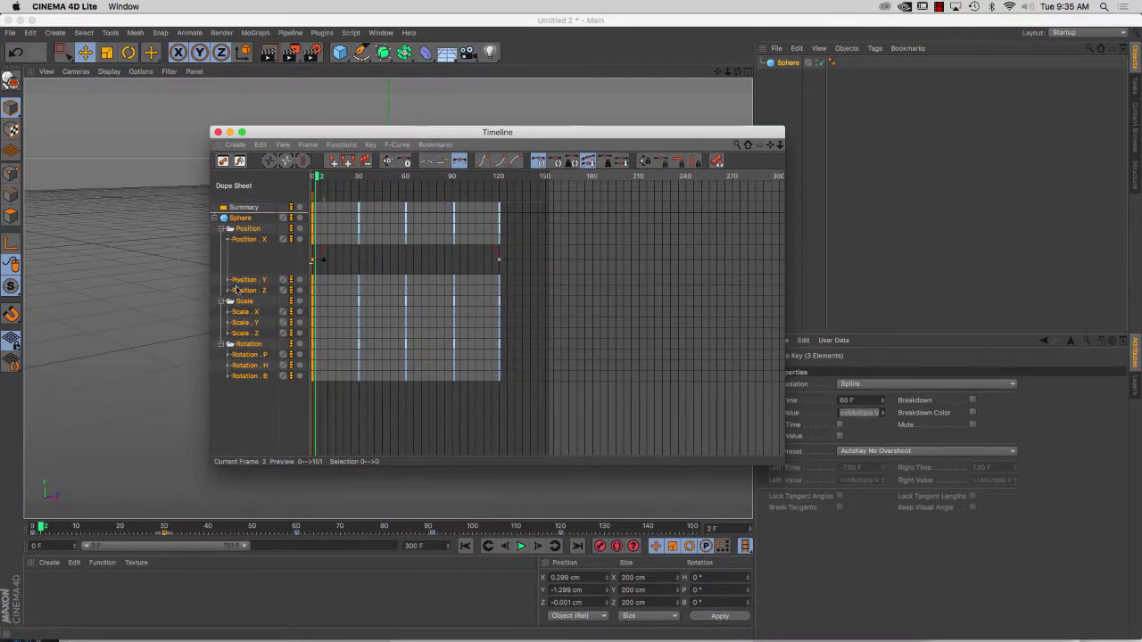
{"action": "left_click", "coordinate": [228, 279]}
{"action": "left_click", "coordinate": [227, 320]}
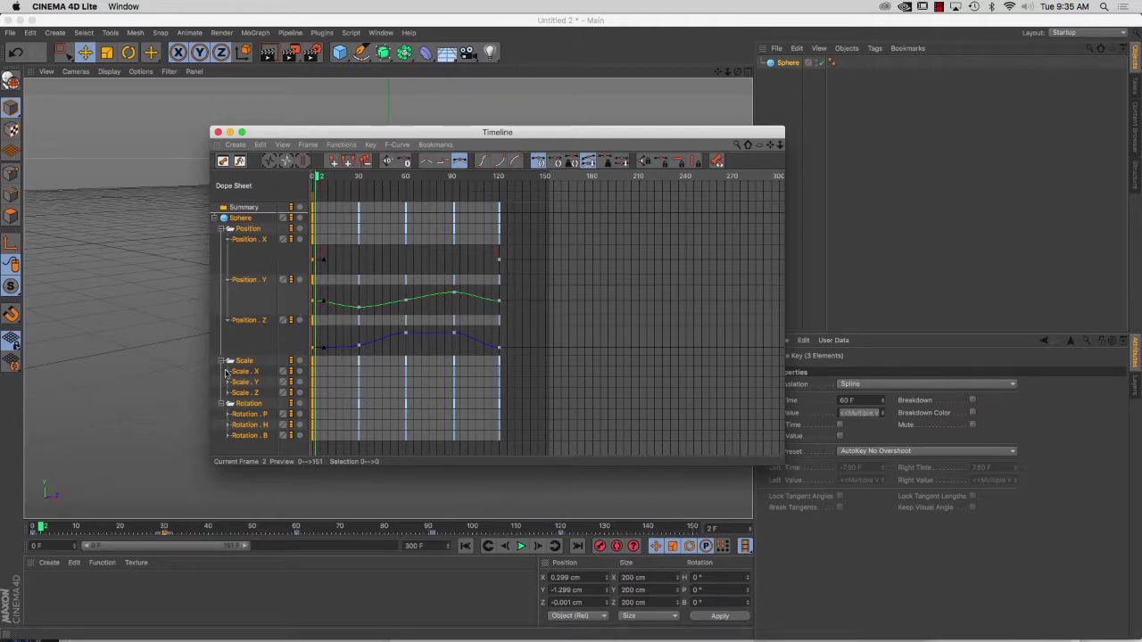
Collapse the Scale tracks and show the curve of the sphere's Rotation P track
{"action": "left_click", "coordinate": [221, 360]}
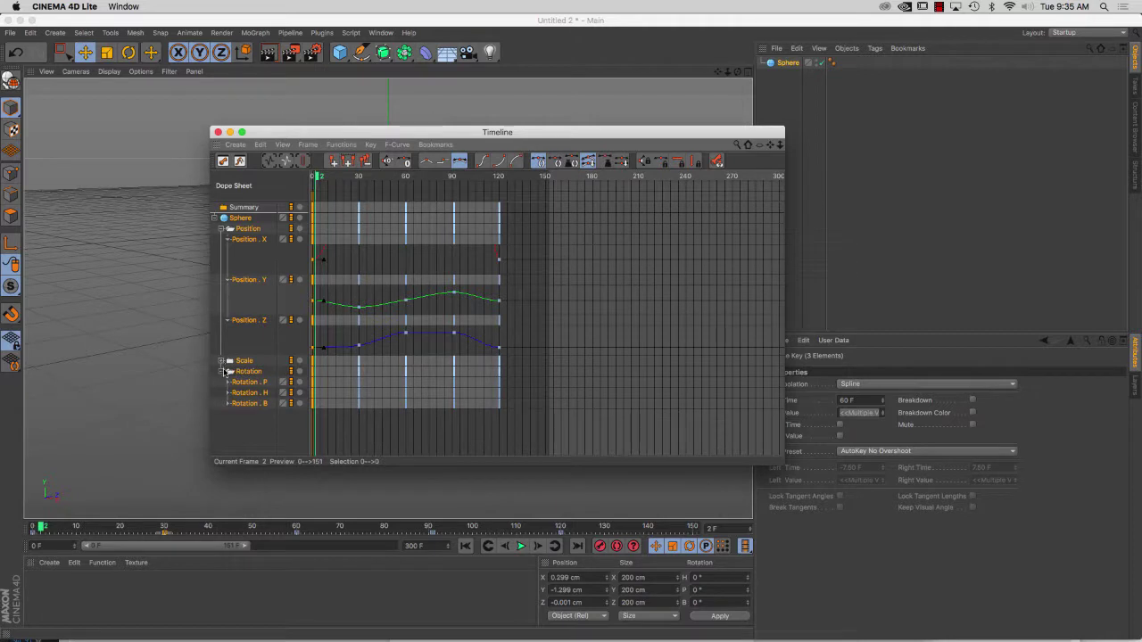
{"action": "left_click", "coordinate": [222, 372]}
{"action": "left_click", "coordinate": [221, 371]}
{"action": "left_click", "coordinate": [228, 383]}
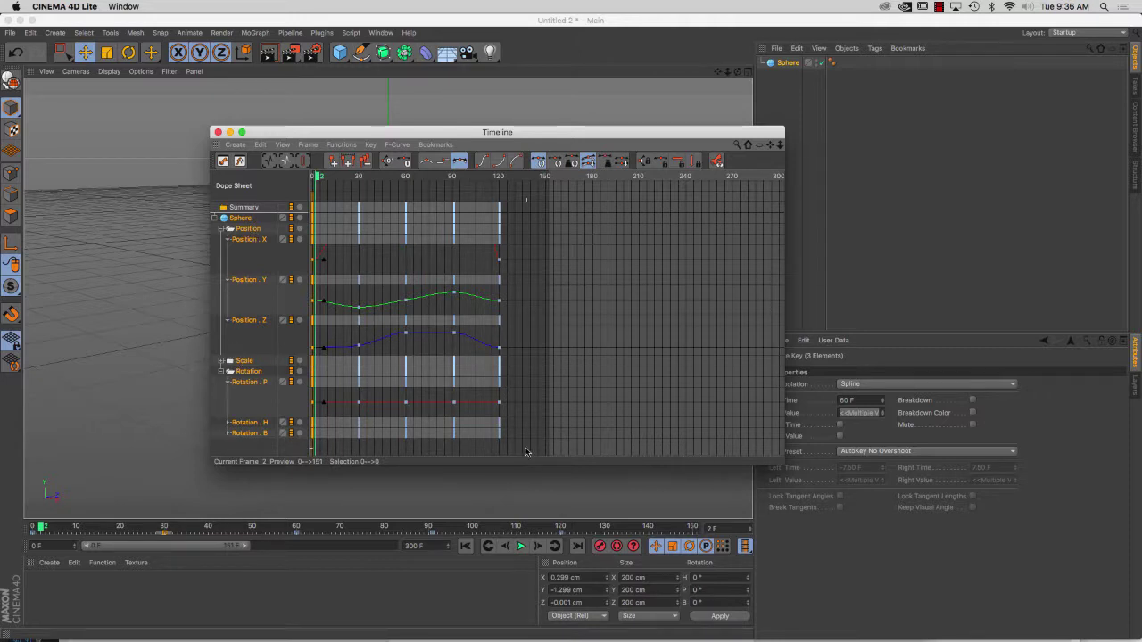
Delete all Scale and Rotation tracks of the sphere, keeping only its Position tracks
{"action": "left_click_drag", "start_coordinate": [529, 455], "coordinate": [228, 353]}
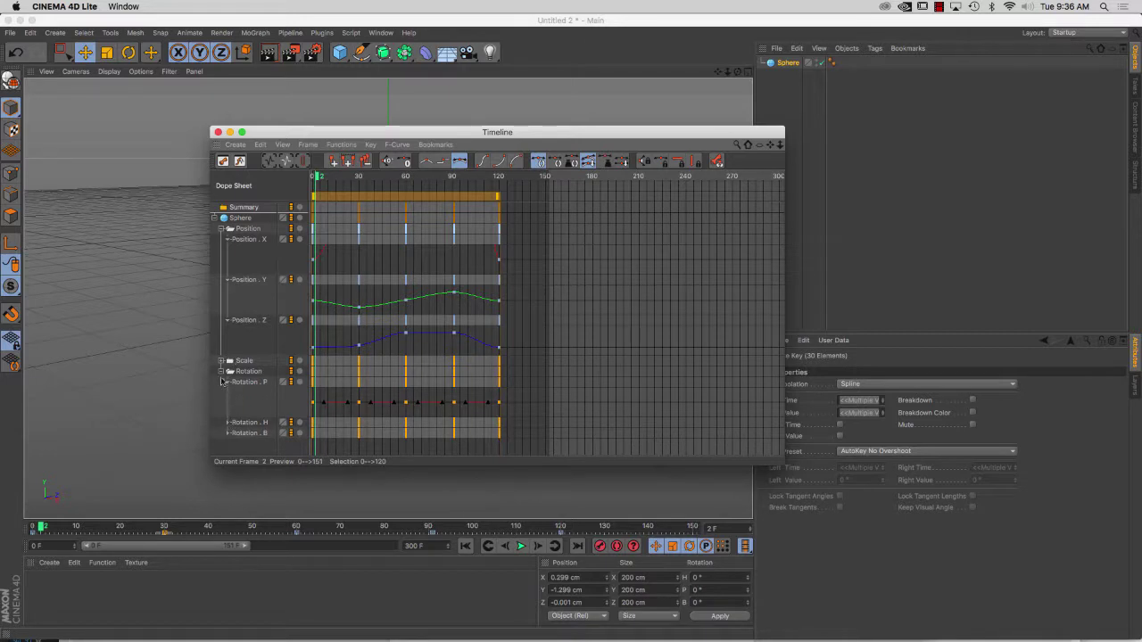
{"action": "left_click_drag", "start_coordinate": [217, 355], "coordinate": [387, 461]}
{"action": "key", "text": "Delete"}
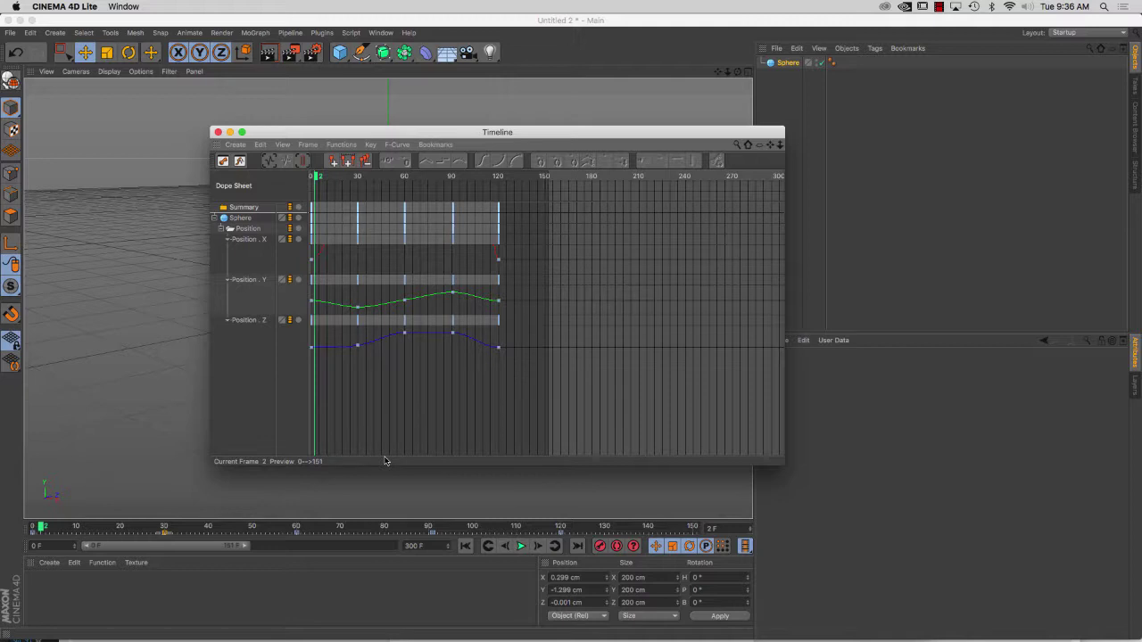
Create a sphere in a new project and add it to the Timeline's Dope Sheet
{"action": "key", "text": "super+n"}
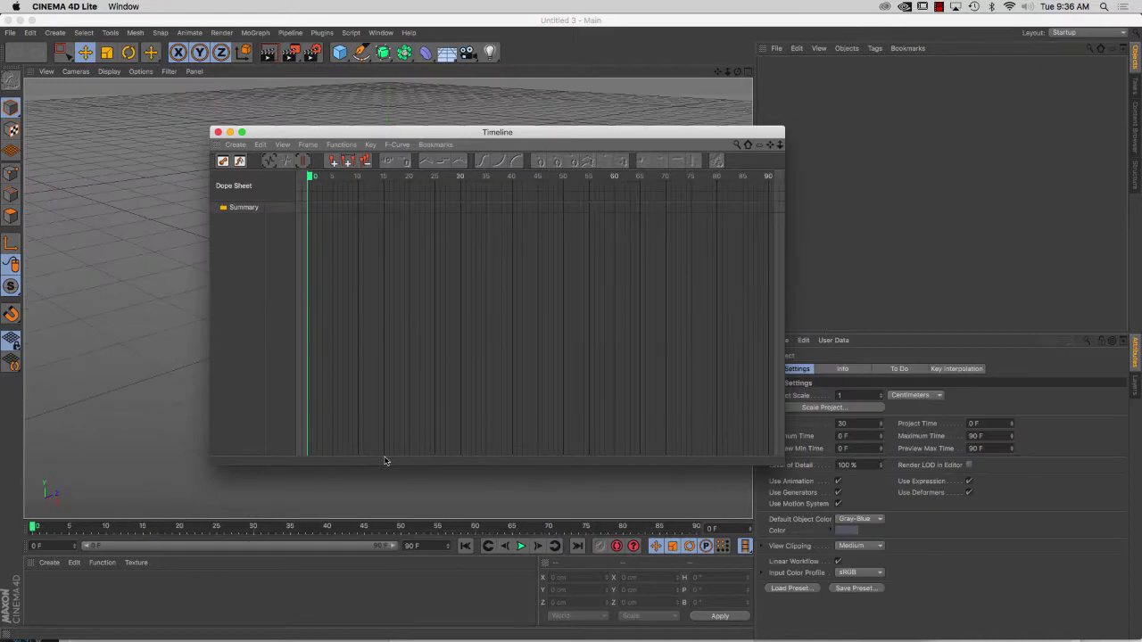
{"action": "left_click", "coordinate": [340, 54]}
{"action": "left_click_drag", "start_coordinate": [339, 54], "coordinate": [577, 91]}
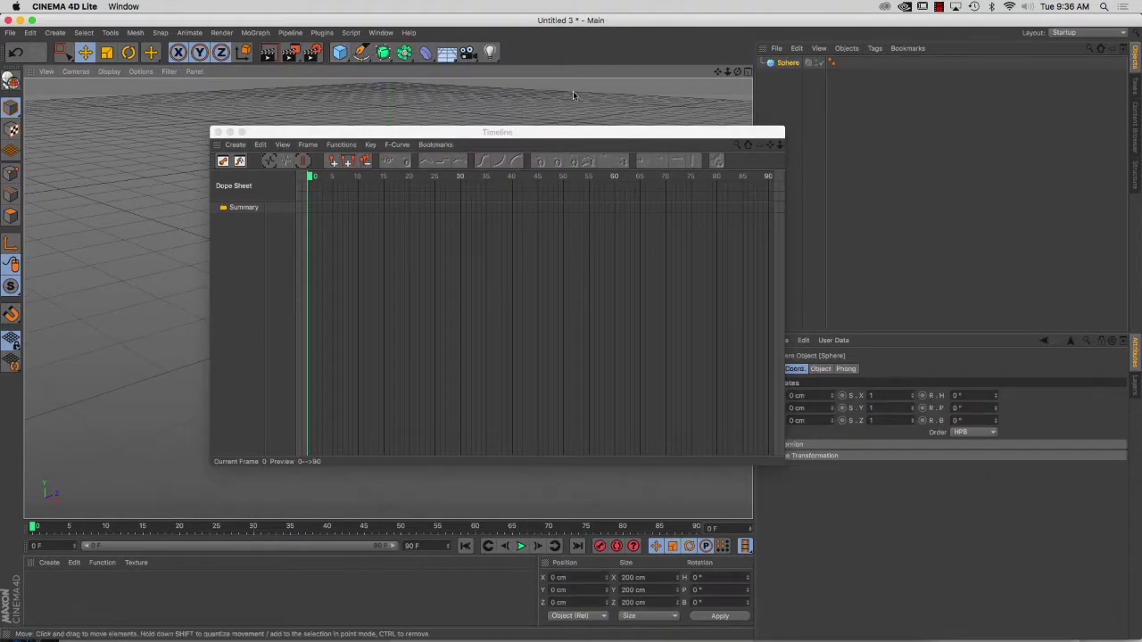
{"action": "left_click_drag", "start_coordinate": [789, 63], "coordinate": [254, 248]}
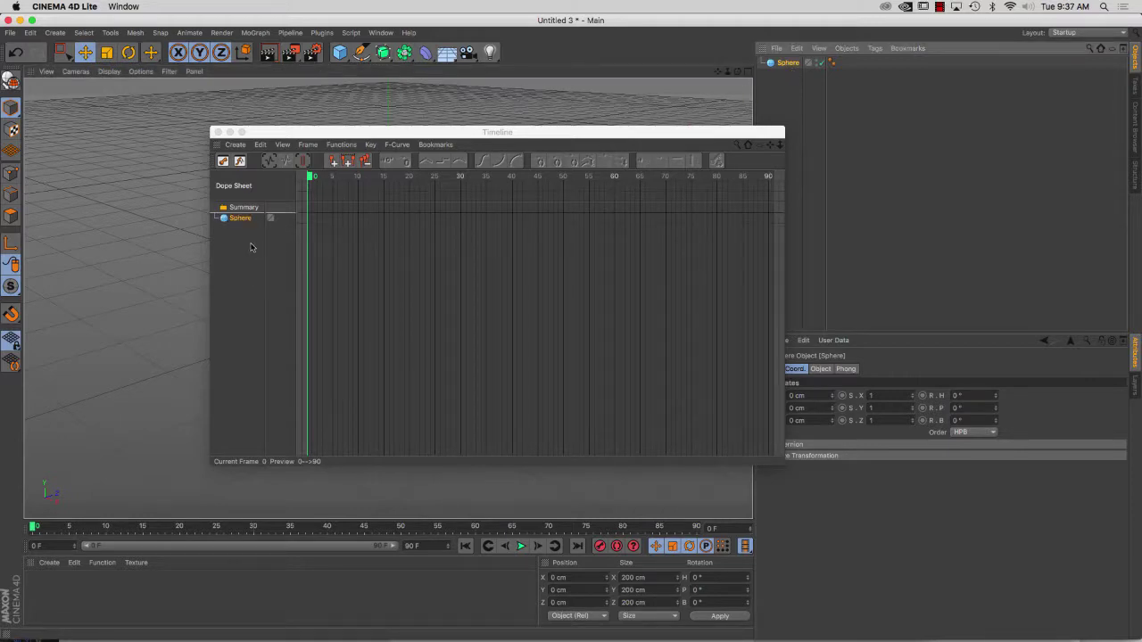
Add a Position Y property track to the sphere in the Timeline
{"action": "left_click", "coordinate": [308, 221]}
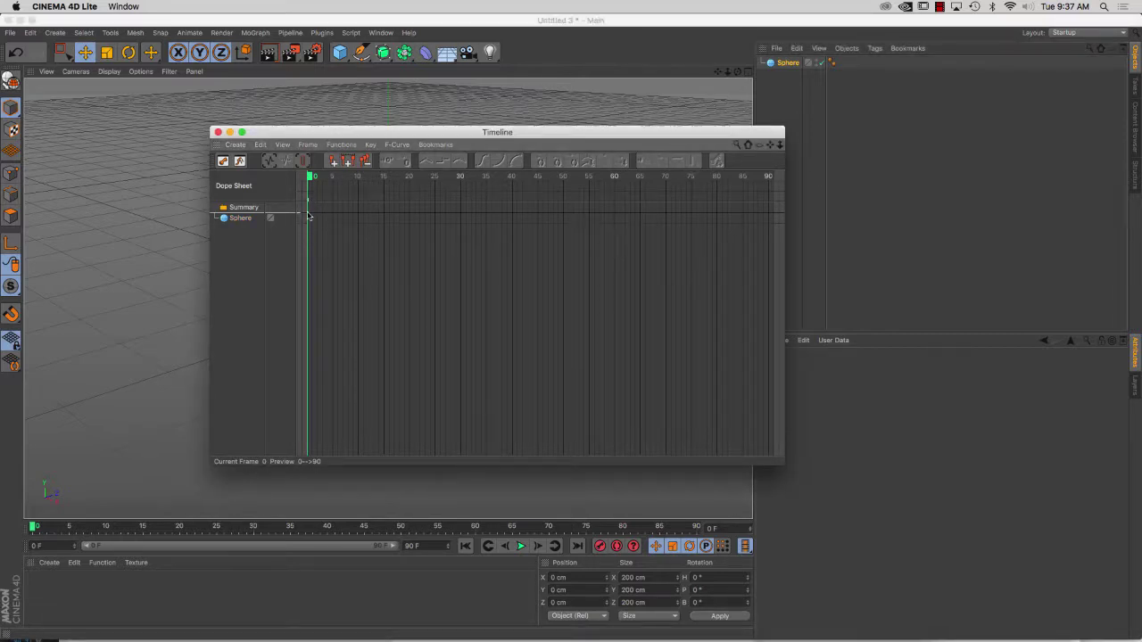
{"action": "left_click", "coordinate": [241, 219]}
{"action": "left_click", "coordinate": [235, 145]}
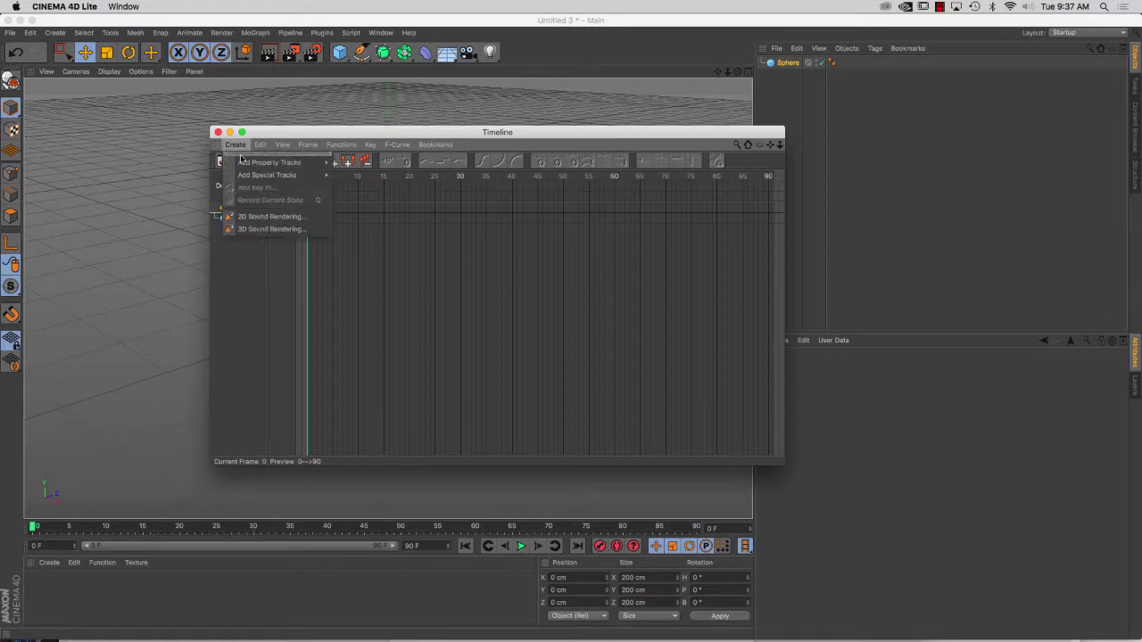
{"action": "mouse_move", "coordinate": [276, 163]}
{"action": "mouse_move", "coordinate": [393, 236]}
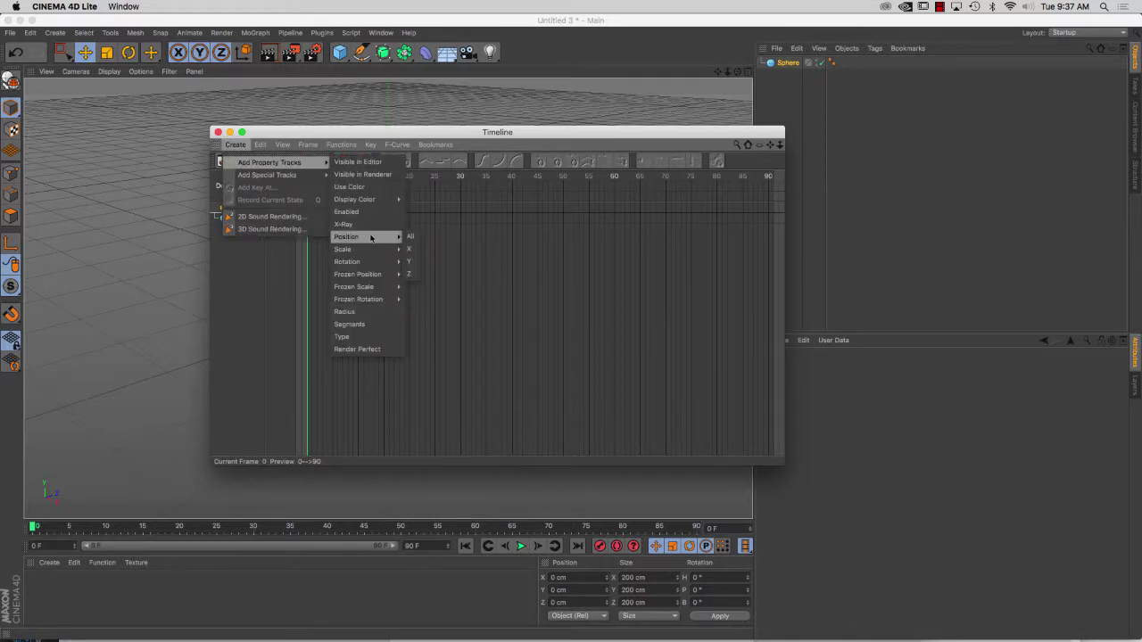
{"action": "left_click", "coordinate": [411, 261]}
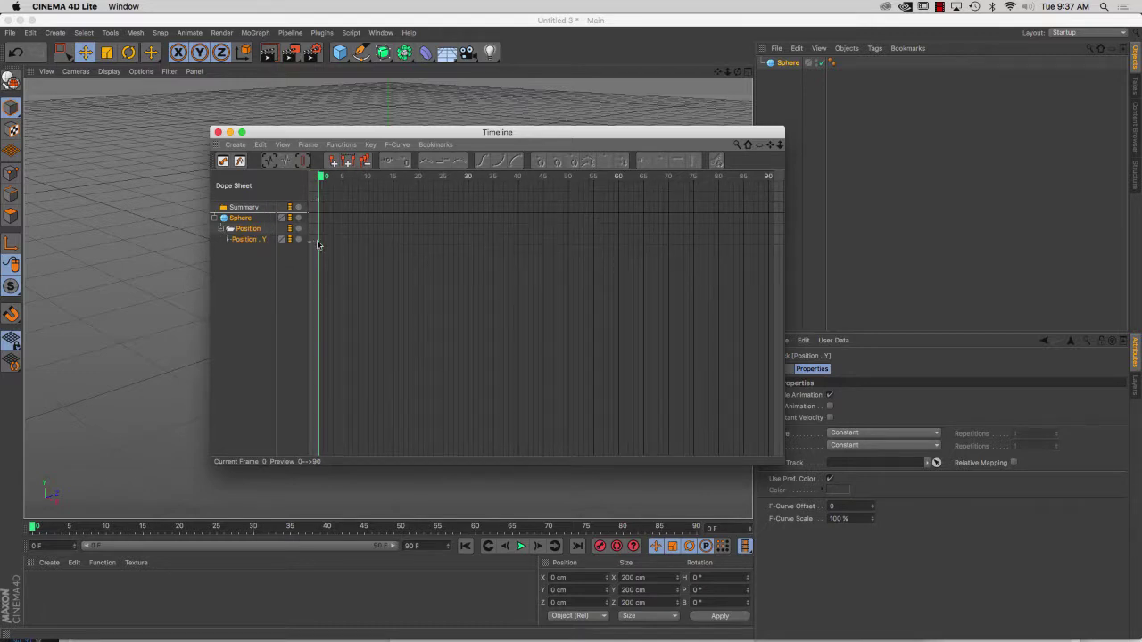
Add a key at frame 0 of the Position Y track and set its key time to 200 F
{"action": "left_click", "coordinate": [319, 240], "text": "ctrl"}
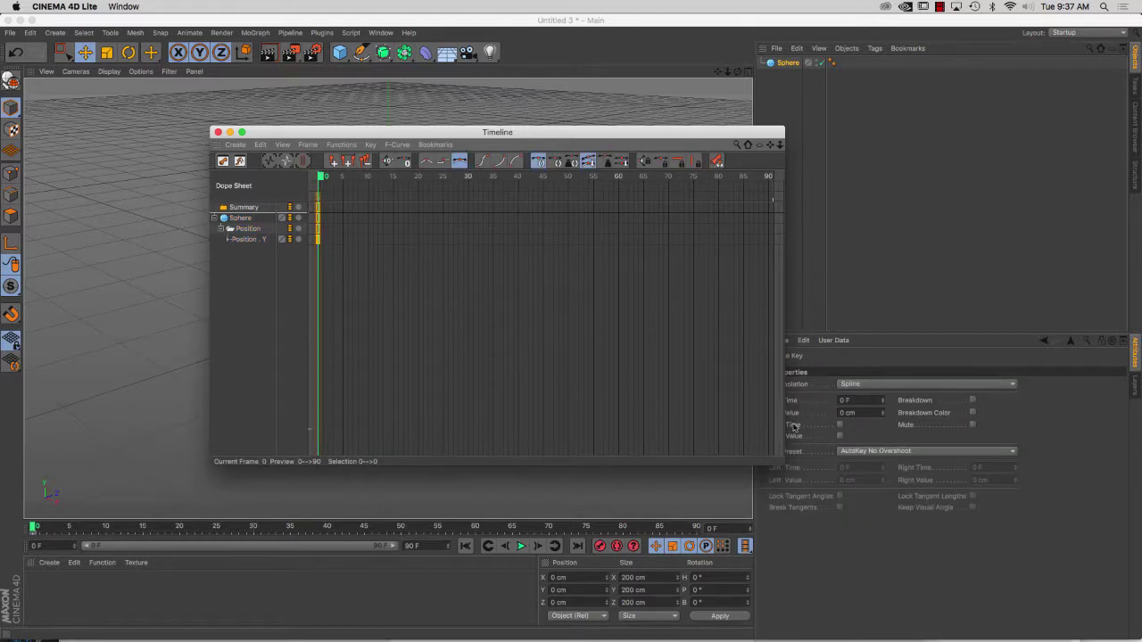
{"action": "left_click", "coordinate": [848, 401]}
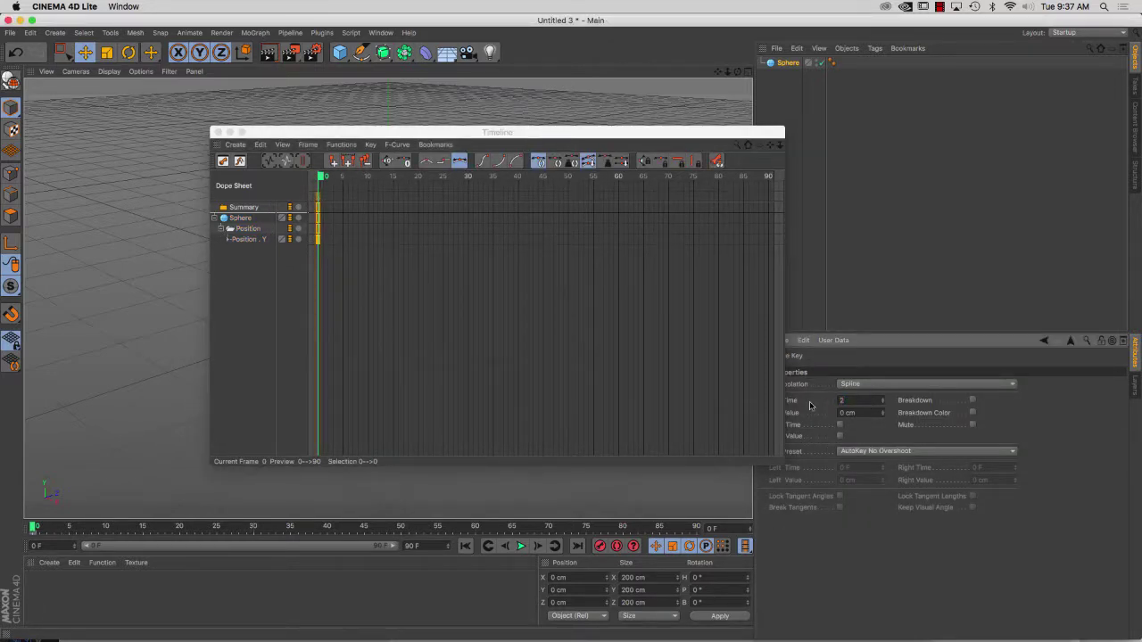
{"action": "key", "text": "Return"}
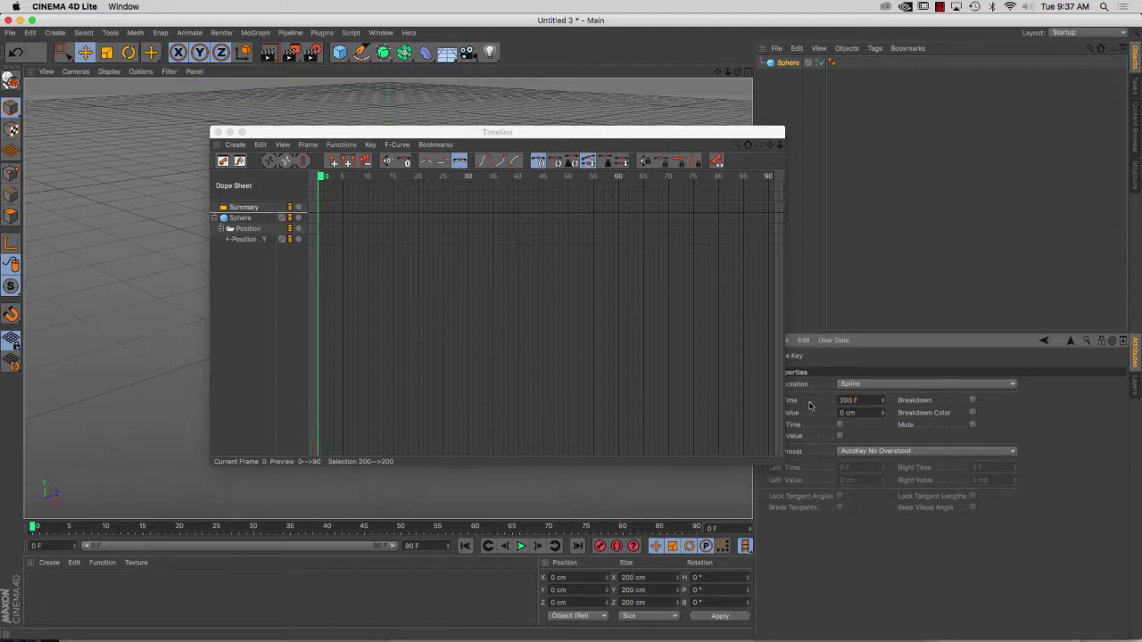
Add another Position Y key at frame 0 and set its key value to 200 cm
{"action": "left_click", "coordinate": [317, 245]}
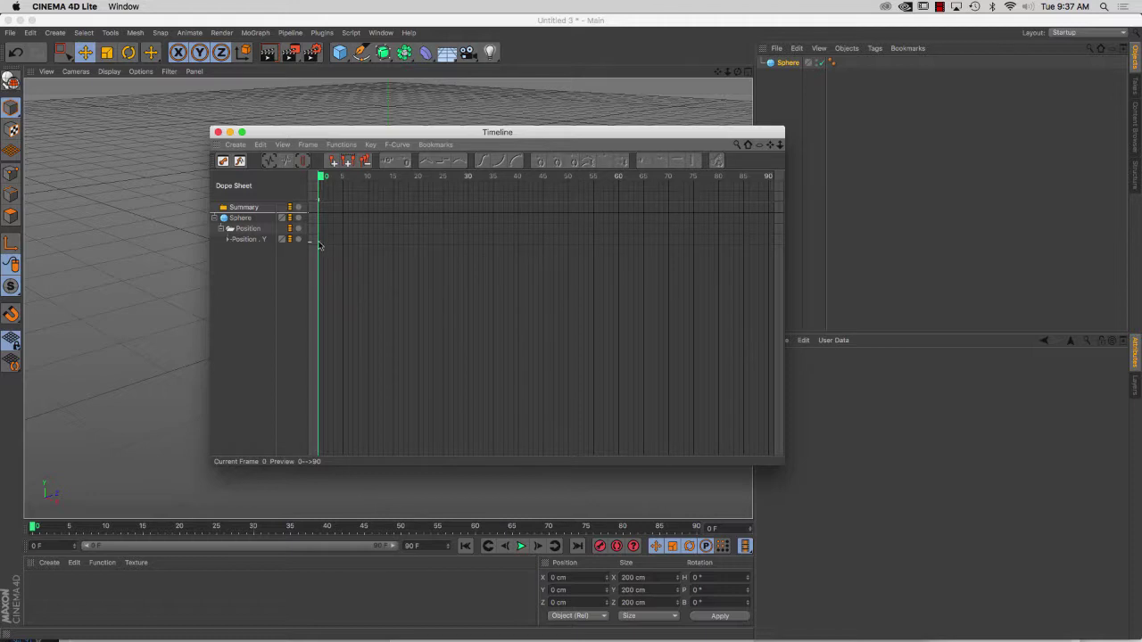
{"action": "left_click", "coordinate": [319, 243], "text": "ctrl"}
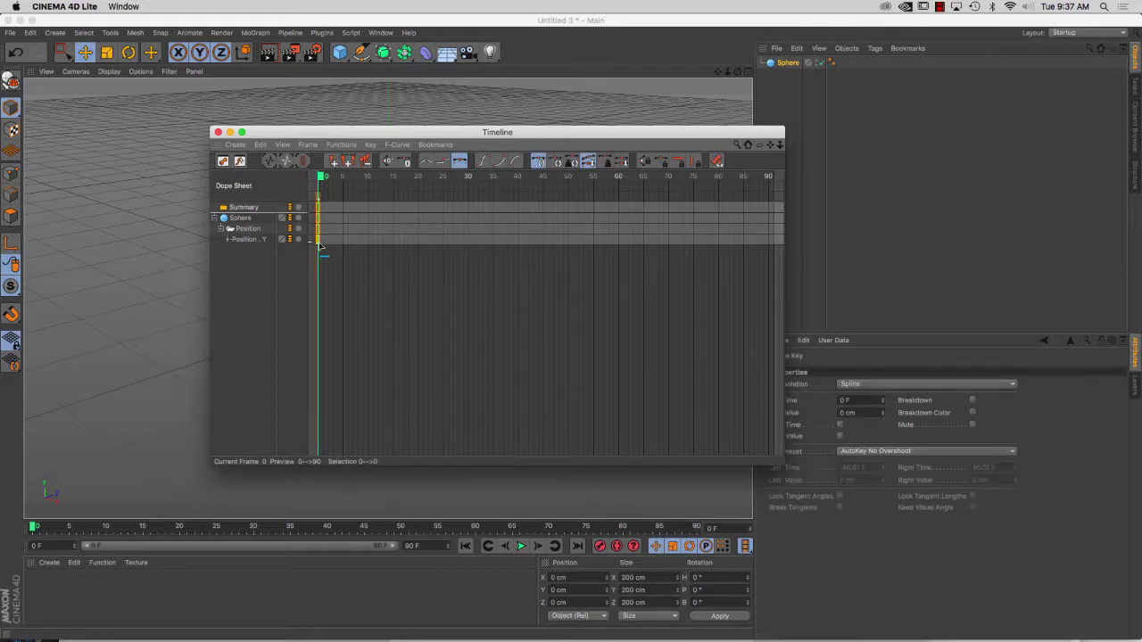
{"action": "left_click", "coordinate": [862, 413]}
{"action": "type", "text": "00"}
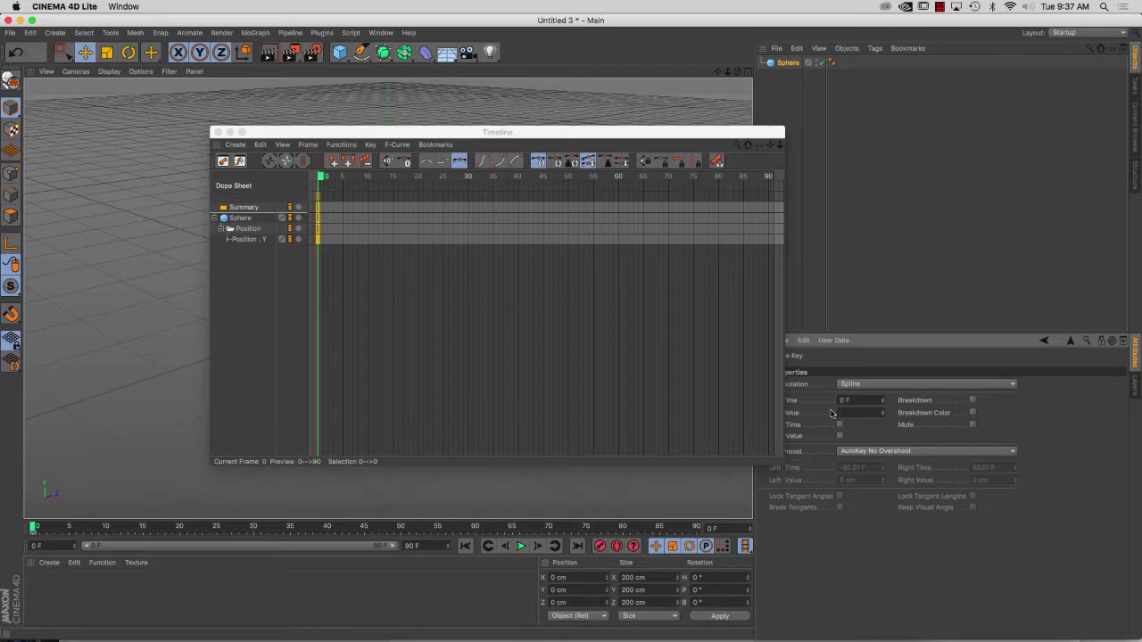
{"action": "key", "text": "Return"}
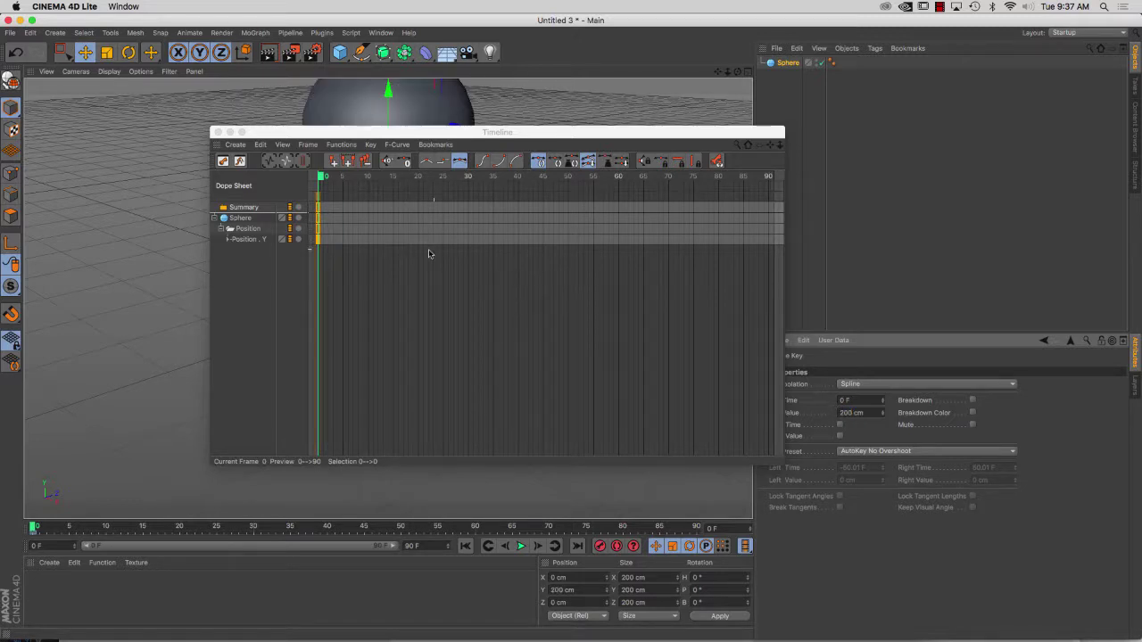
Copy the frame 0 Position Y key to frame 30 and set the copy's value to 0 cm
{"action": "left_click", "coordinate": [318, 239]}
{"action": "left_click_drag", "start_coordinate": [318, 239], "coordinate": [477, 251], "text": "ctrl"}
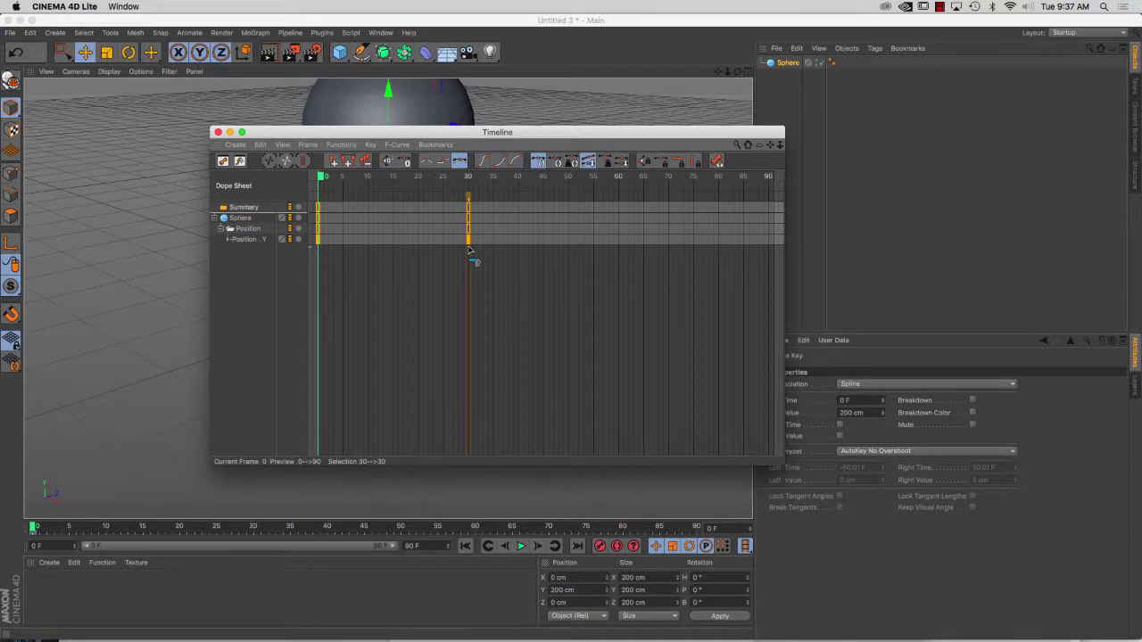
{"action": "left_click_drag", "start_coordinate": [469, 250], "coordinate": [469, 250], "text": "ctrl"}
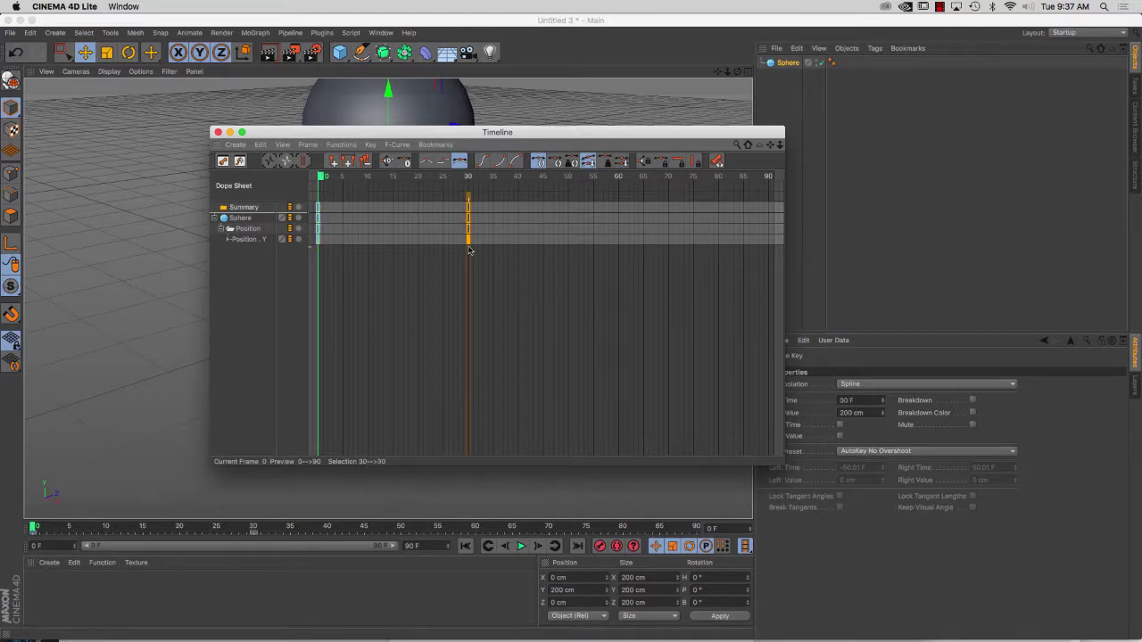
{"action": "left_click", "coordinate": [868, 415]}
{"action": "type", "text": "0"}
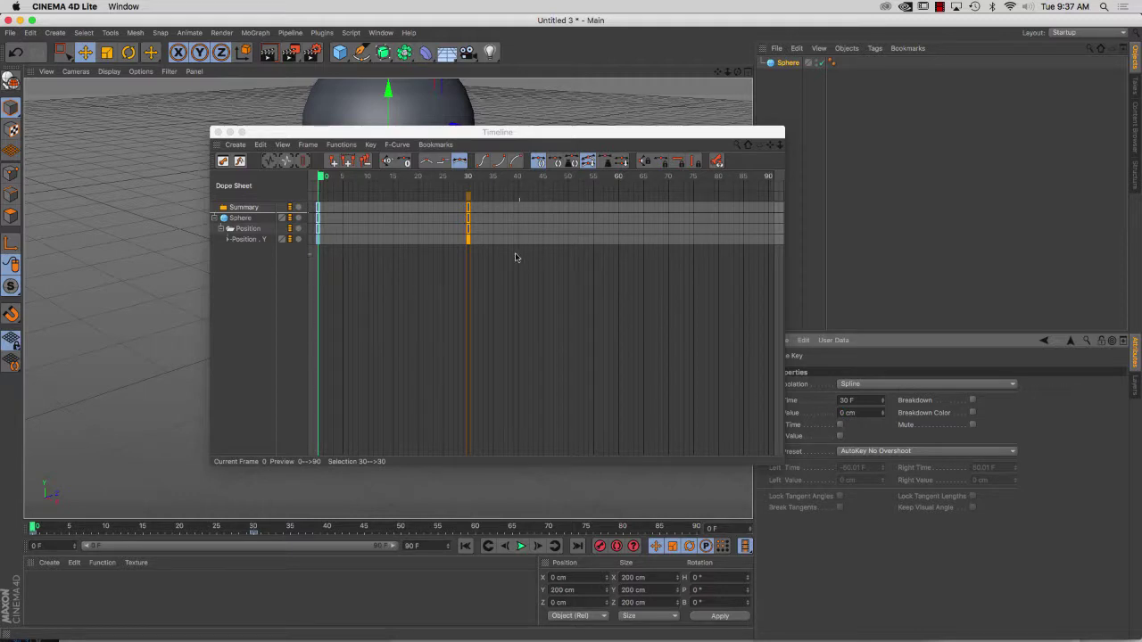
Copy the frame 30 Position Y key to frame 60 and set the copy's value to 100 cm
{"action": "left_click", "coordinate": [469, 240]}
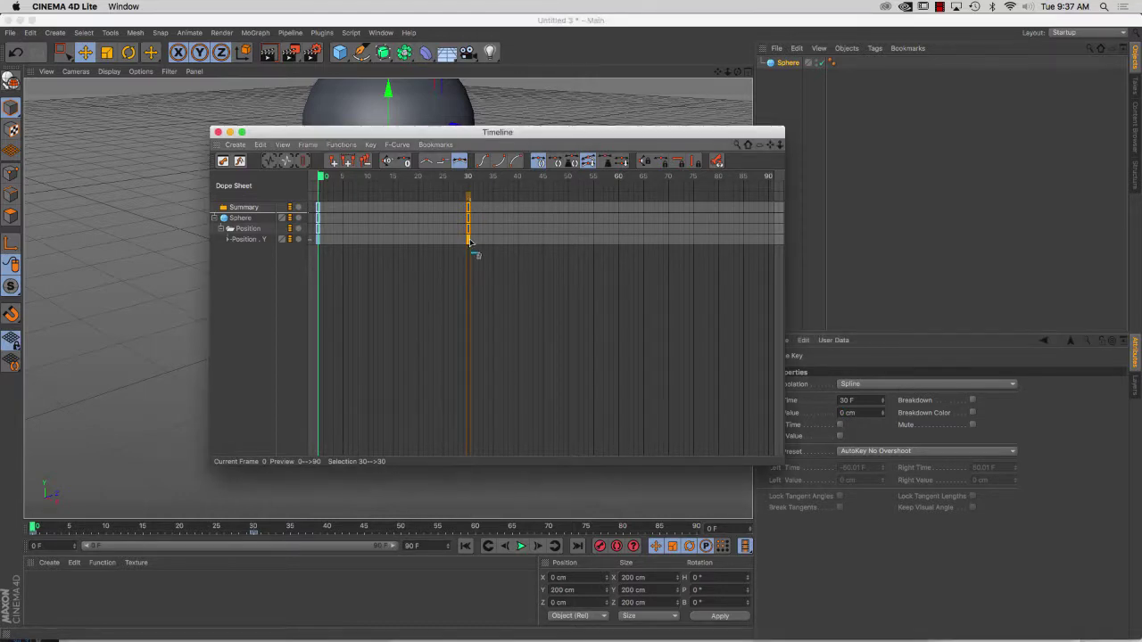
{"action": "left_click_drag", "start_coordinate": [468, 240], "coordinate": [626, 254], "text": "ctrl"}
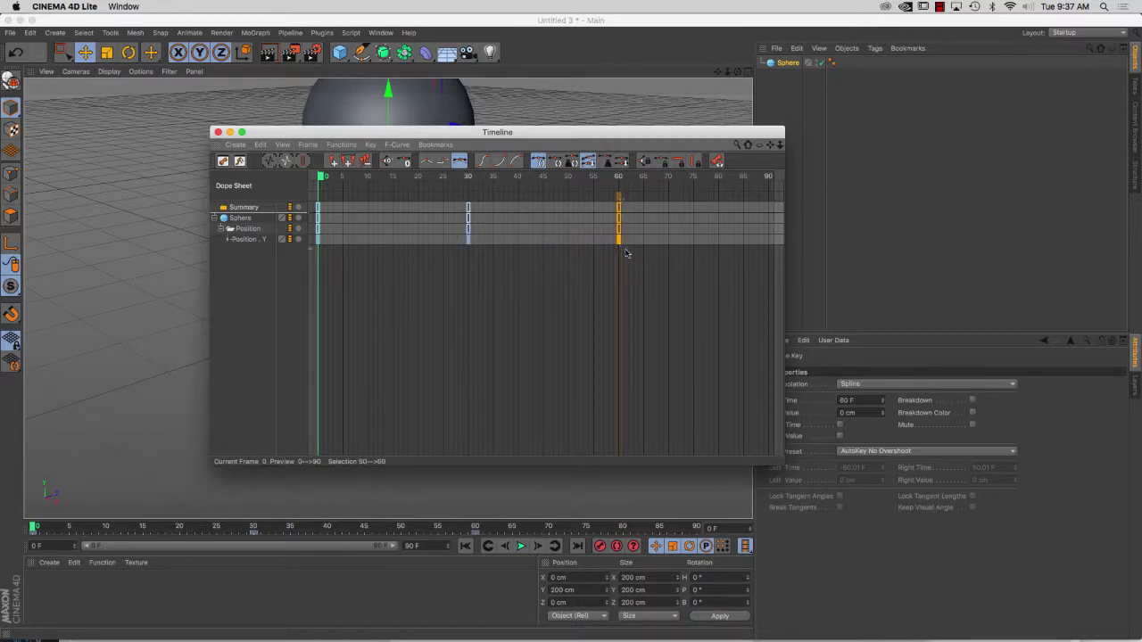
{"action": "left_click", "coordinate": [857, 414]}
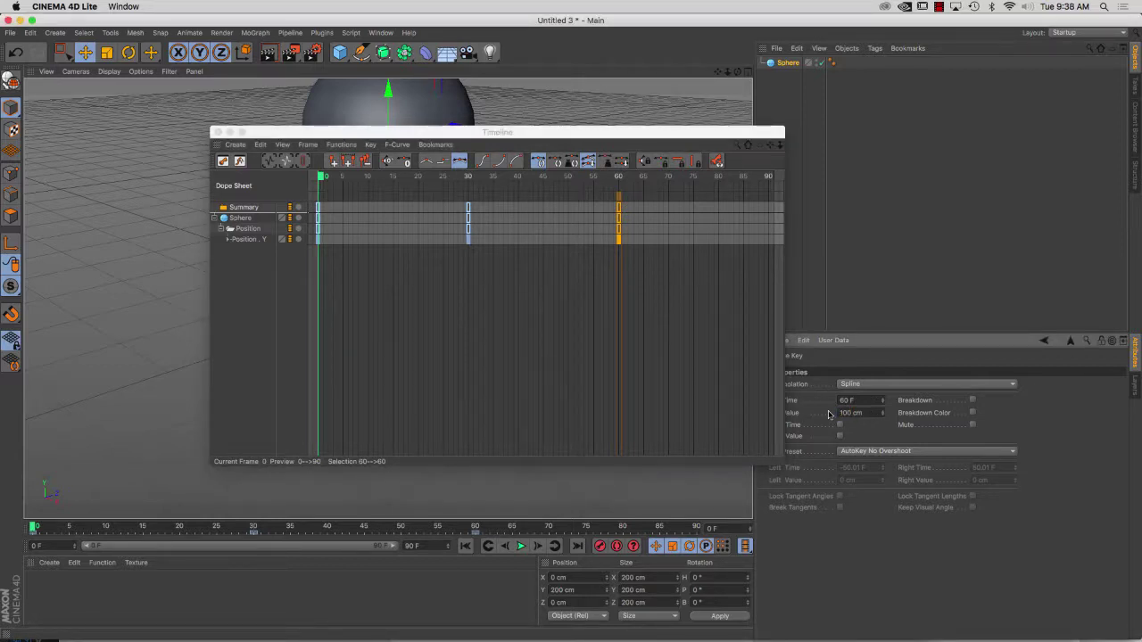
Add copied Position Y keys at frame 75 with a value of 0 cm and at frame 90 with 200 cm
{"action": "left_click_drag", "start_coordinate": [621, 247], "coordinate": [694, 241], "text": "super"}
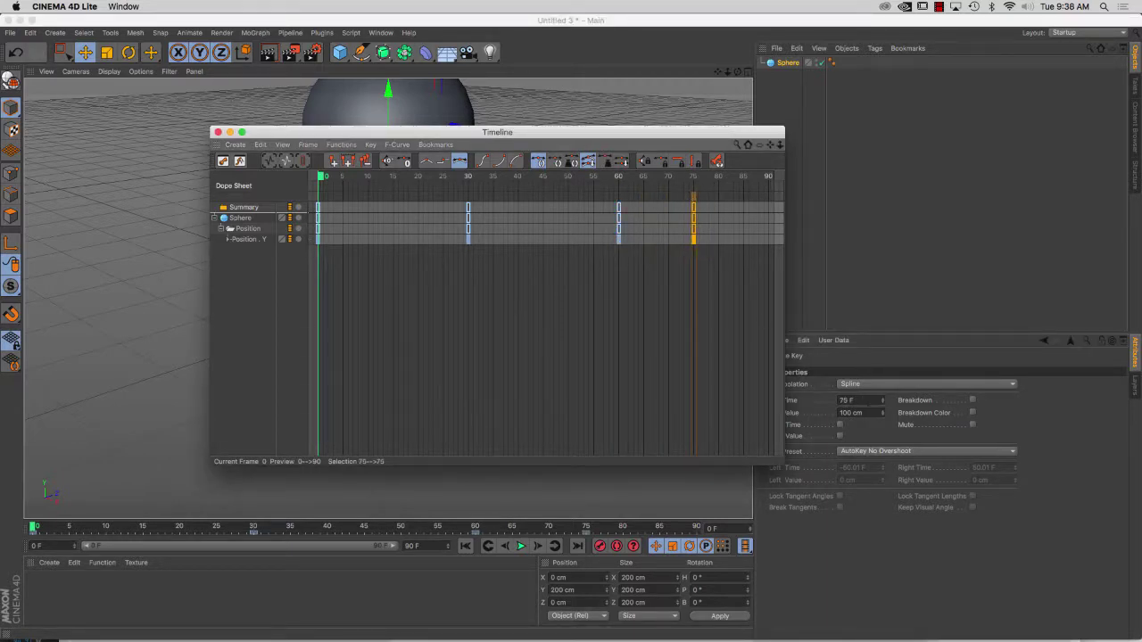
{"action": "left_click", "coordinate": [873, 415]}
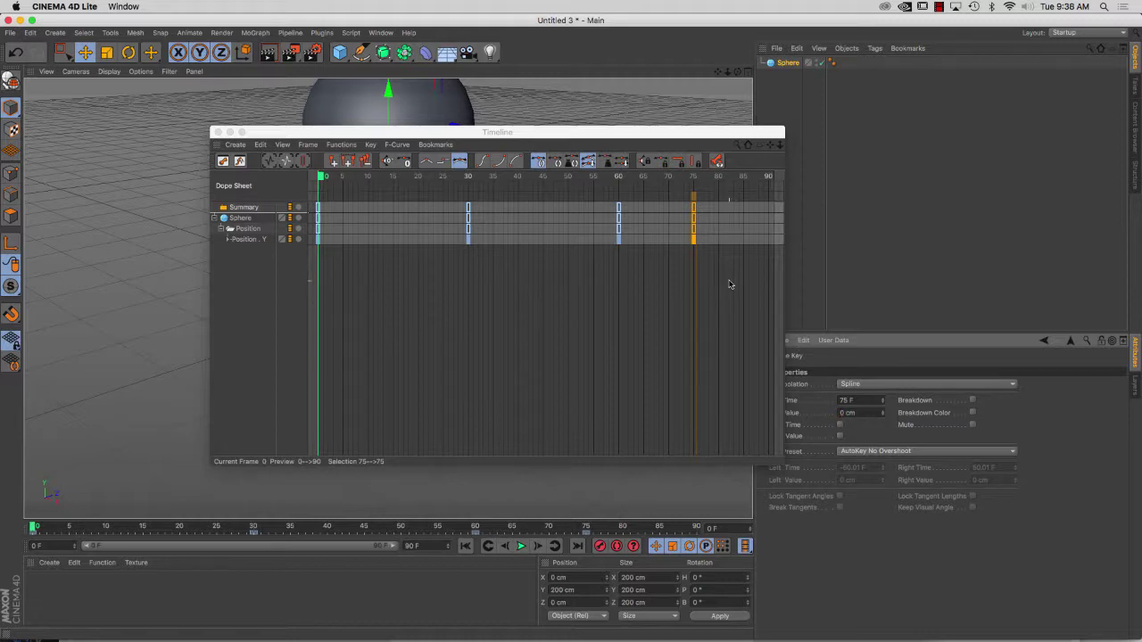
{"action": "left_click_drag", "start_coordinate": [694, 237], "coordinate": [770, 243], "text": "super"}
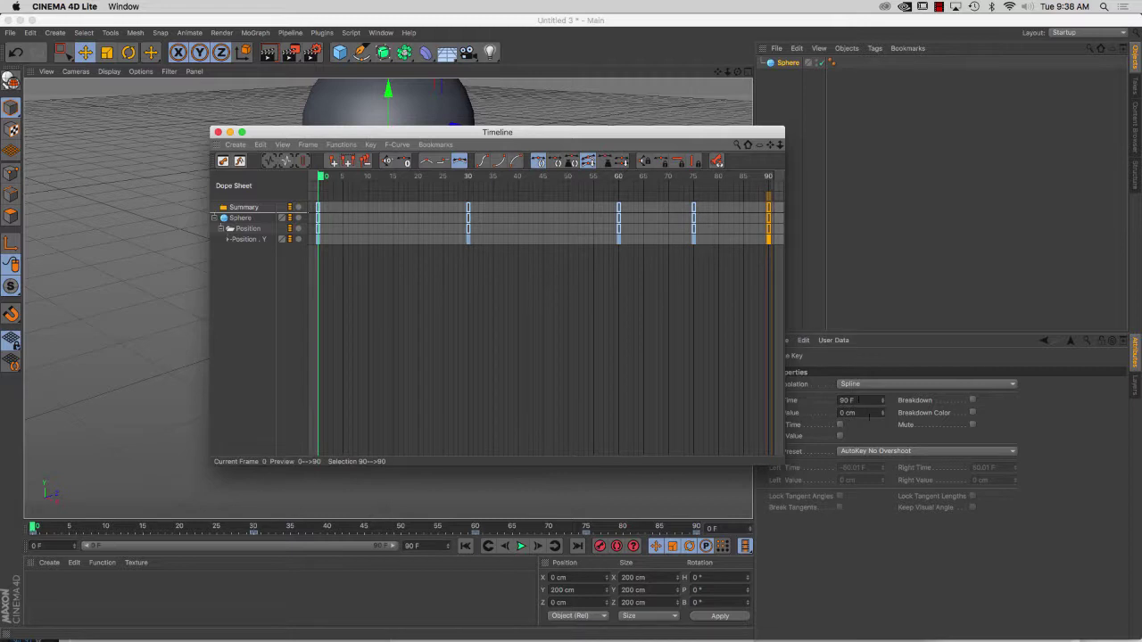
{"action": "left_click", "coordinate": [842, 414]}
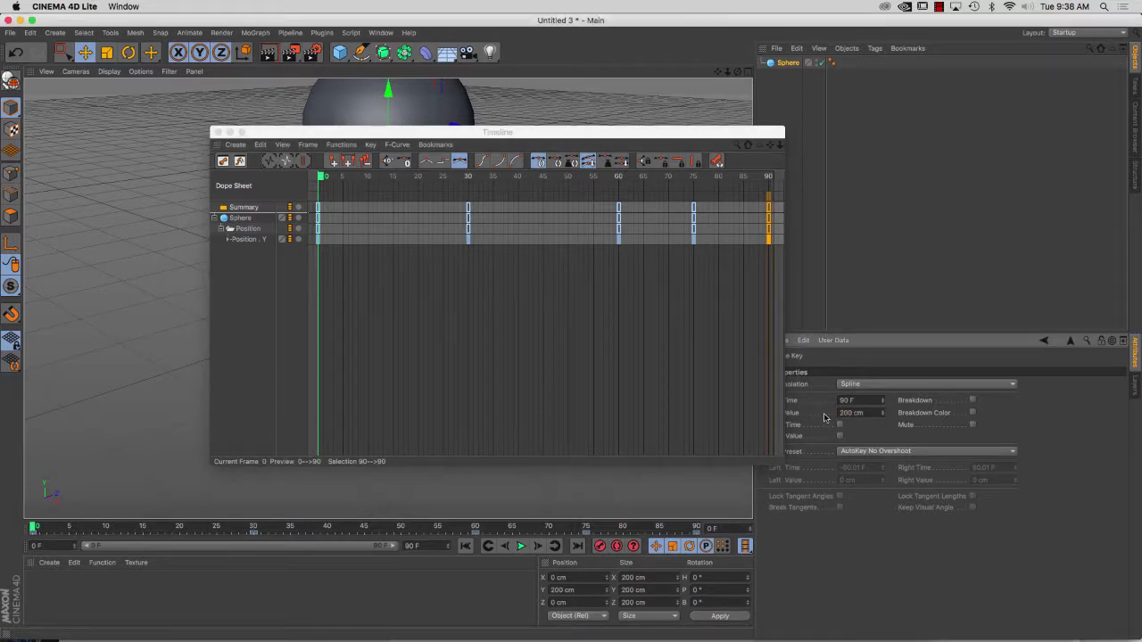
Minimise the Timeline window and play the sphere's bouncing animation in the viewport
{"action": "left_click", "coordinate": [230, 132]}
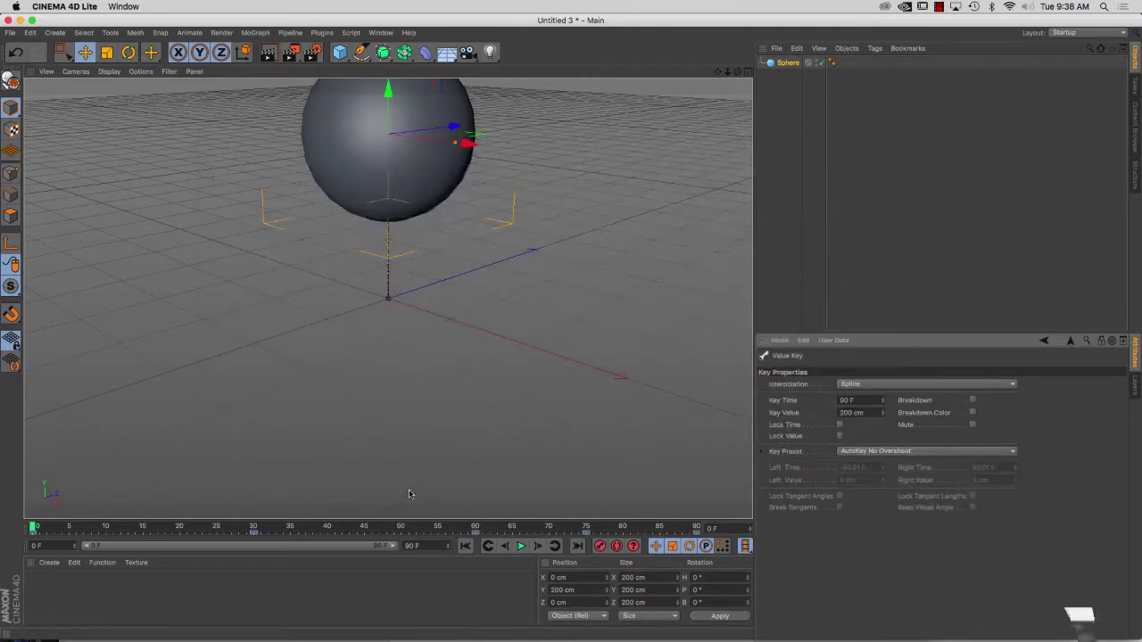
{"action": "left_click", "coordinate": [521, 546]}
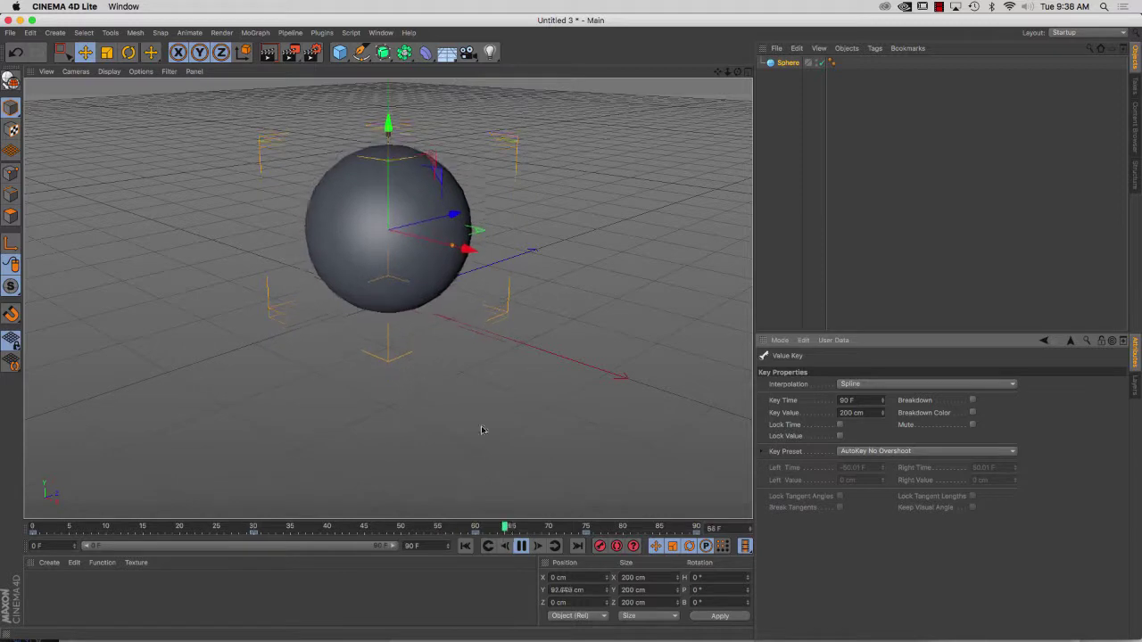
{"action": "left_click", "coordinate": [382, 33]}
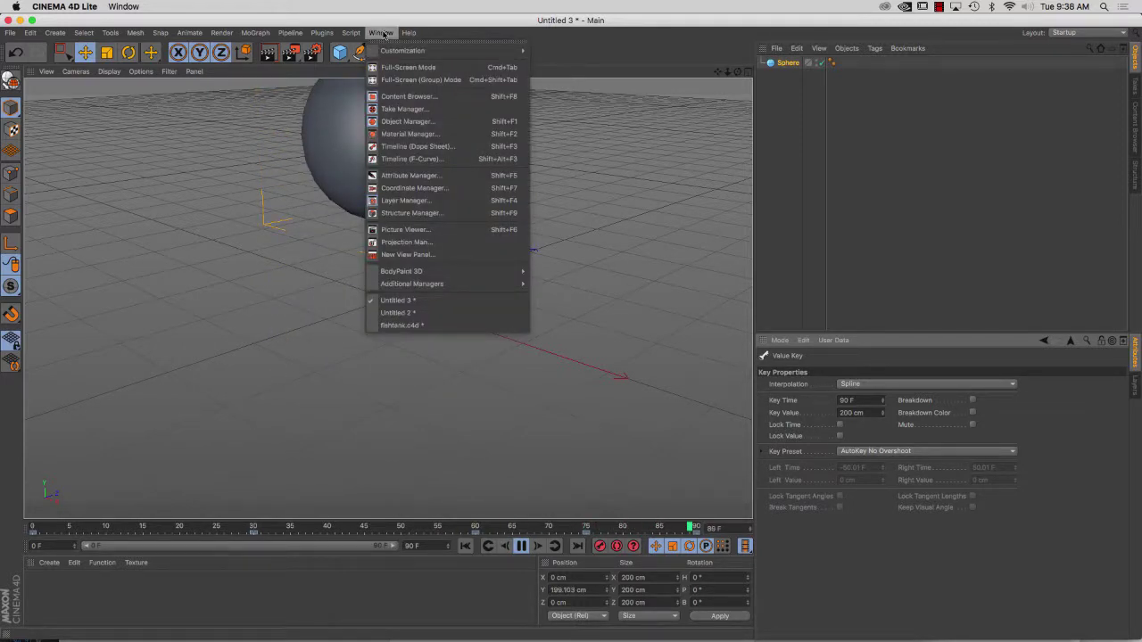
{"action": "key", "text": "Escape"}
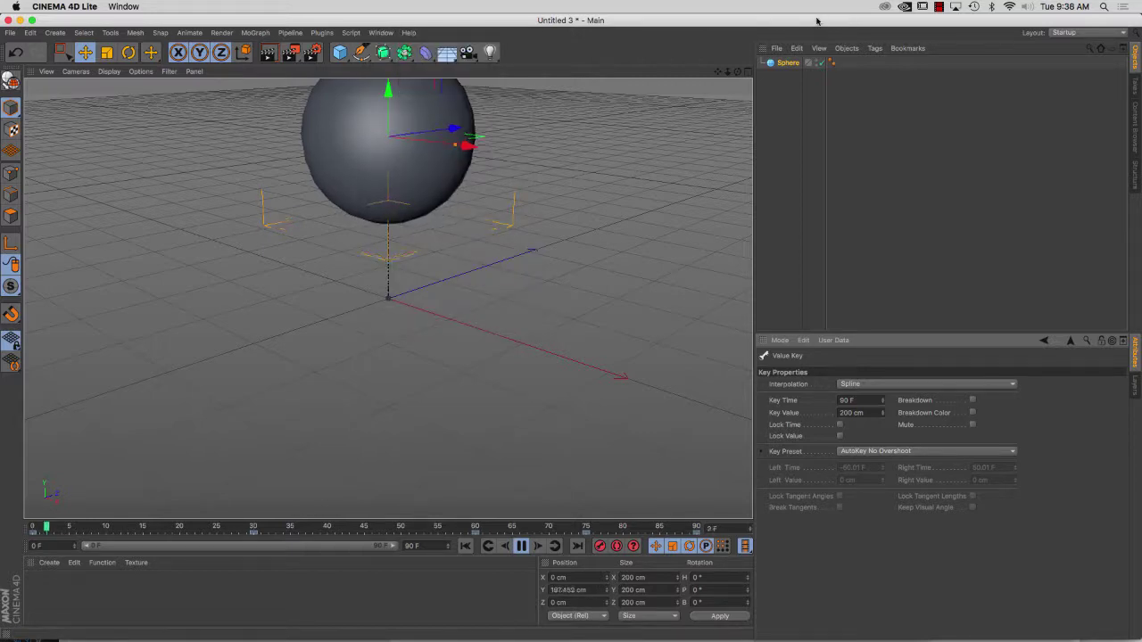